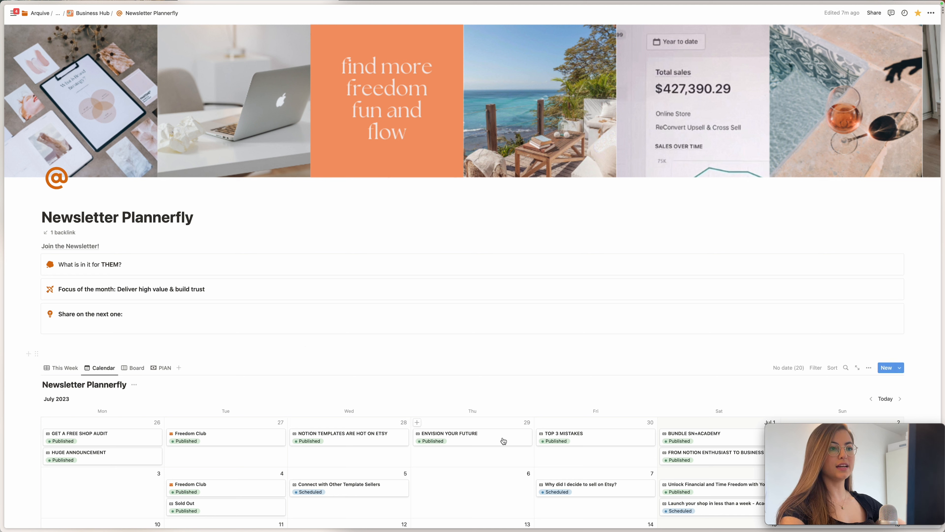
Open the TOP 3 MISTAKES newsletter entry in the calendar and expand its "5. Top 3 mistakes I made when I started my Notion Shop" section
{"action": "left_click", "coordinate": [605, 443]}
{"action": "scroll", "coordinate": [406, 334], "scroll_direction": "down", "scroll_amount": 5}
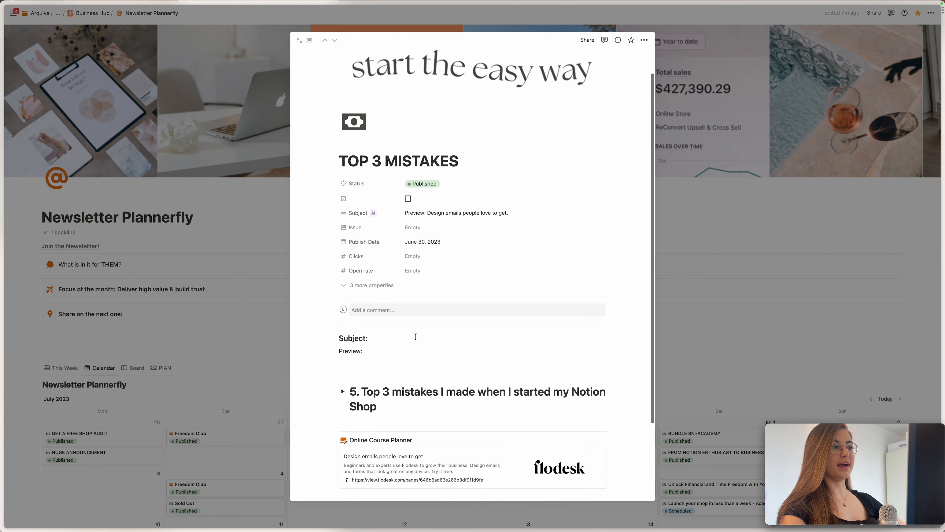
{"action": "left_click", "coordinate": [343, 293]}
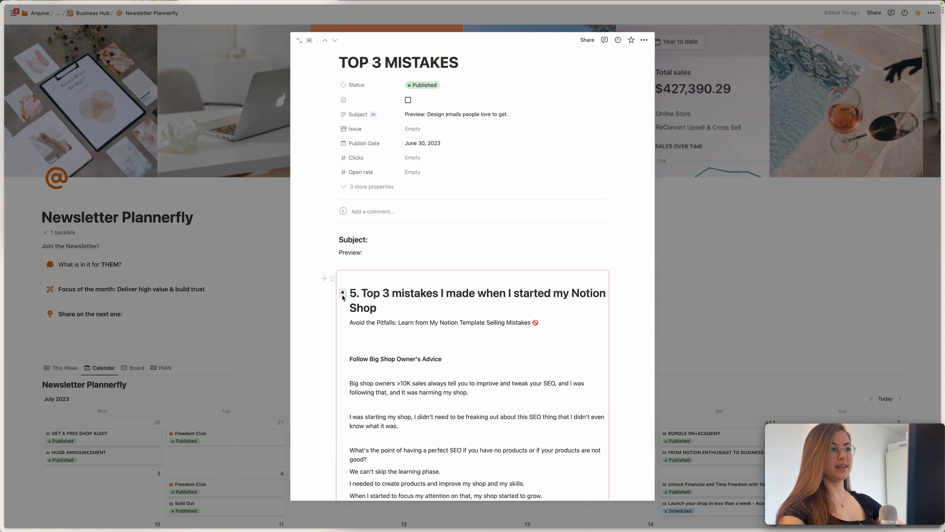
{"action": "scroll", "coordinate": [431, 365], "scroll_direction": "down", "scroll_amount": 15}
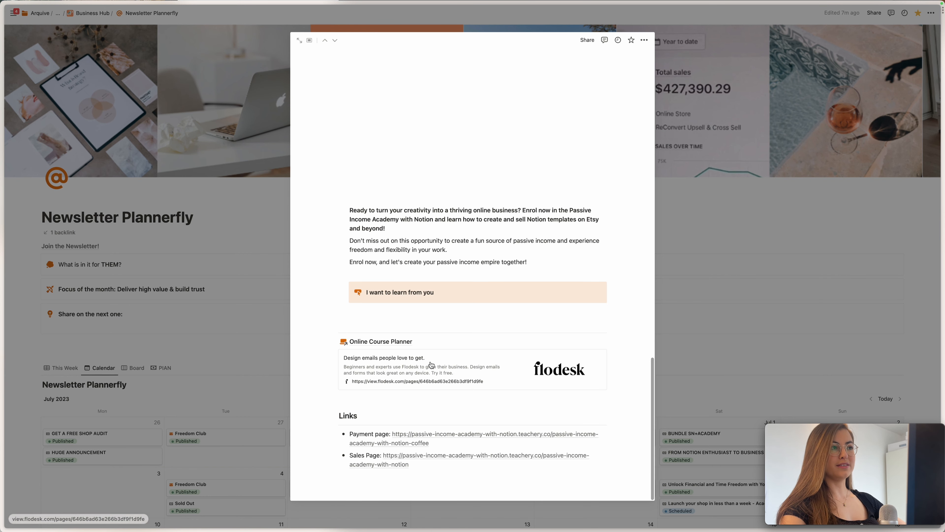
Add blank lines between the Flodesk bookmark and the Links heading at the end of the page
{"action": "left_click", "coordinate": [365, 403]}
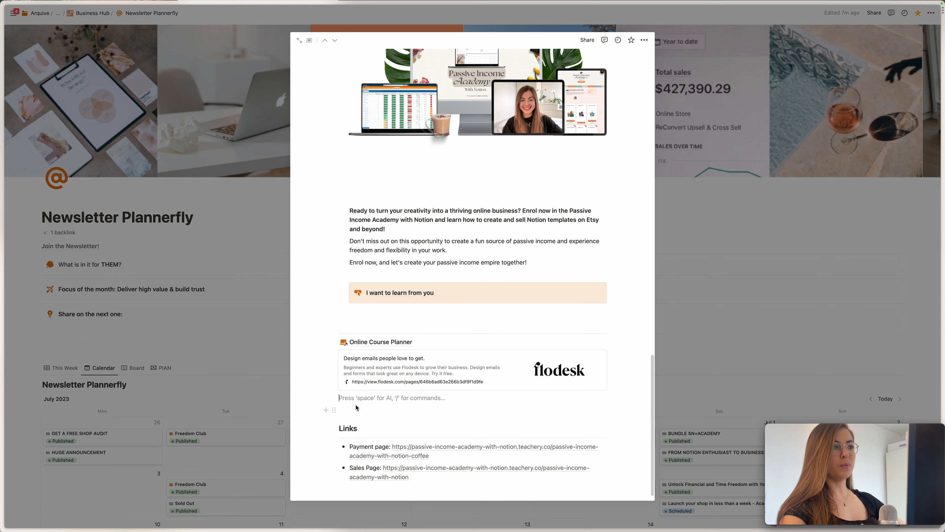
{"action": "key", "text": "Return"}
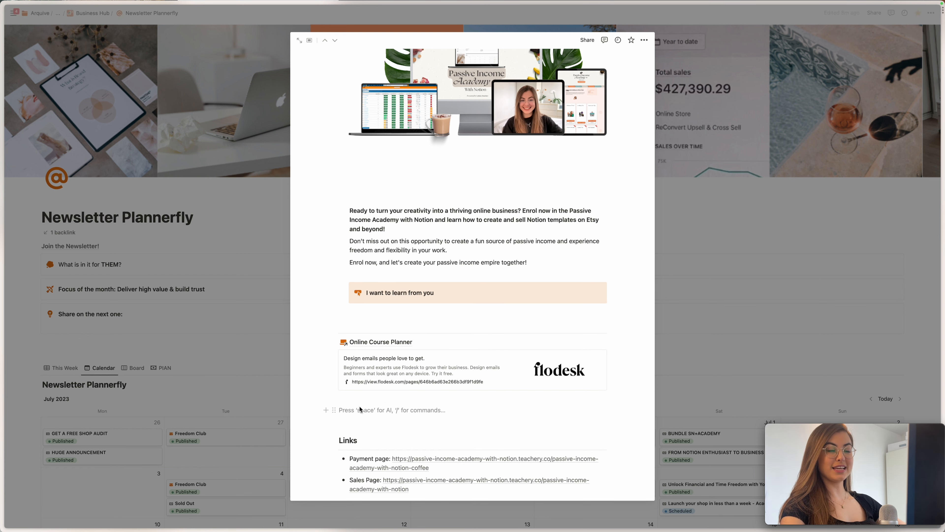
{"action": "scroll", "coordinate": [360, 405], "scroll_direction": "up", "scroll_amount": 20}
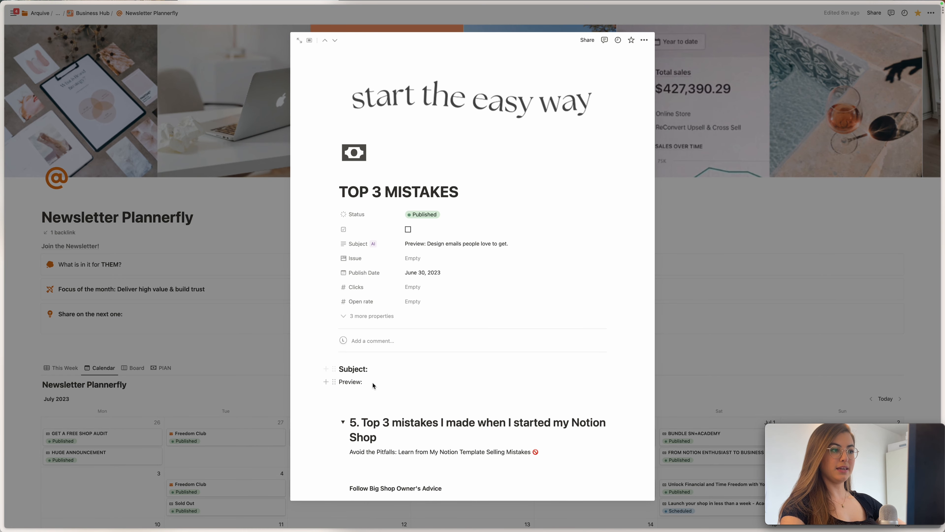
Start an AI request below Preview, reusing the earlier prompt for a short and catchy subject line for each day of this email course
{"action": "key", "text": "Return"}
{"action": "key", "text": "space"}
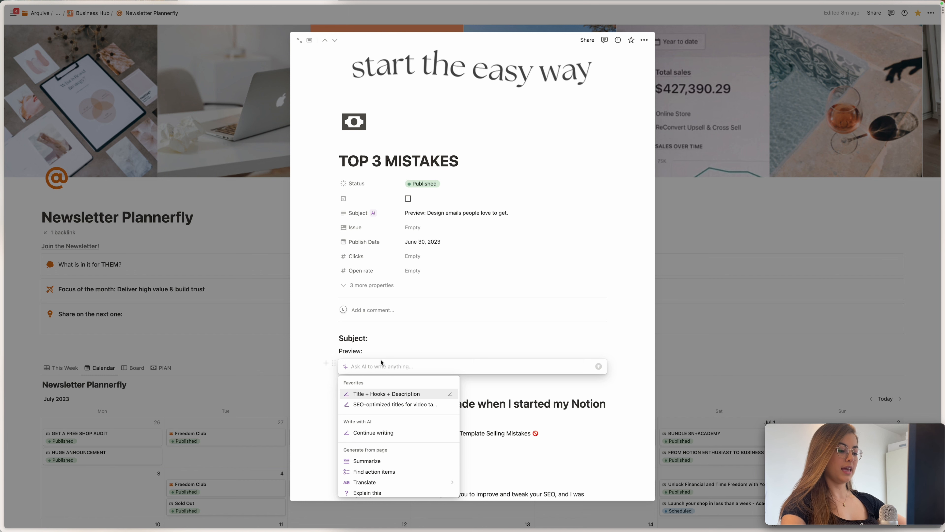
{"action": "type", "text": "catc"}
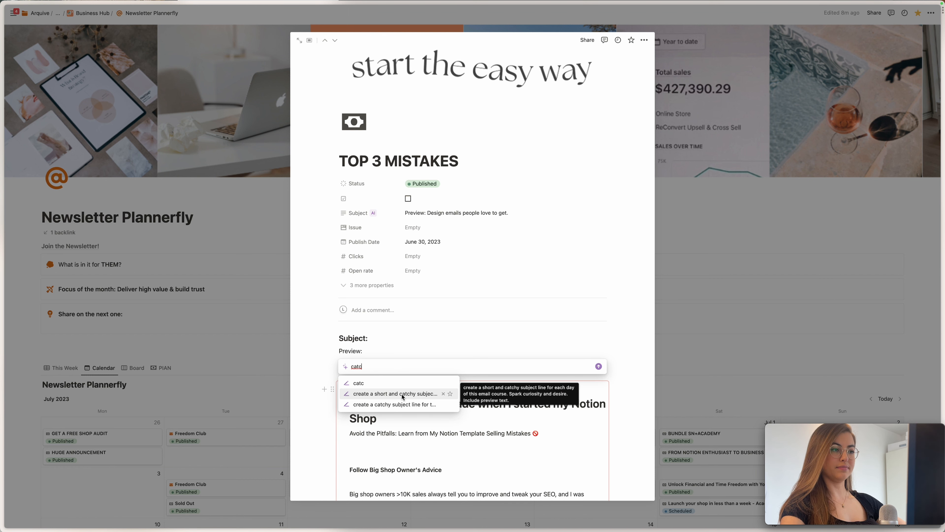
{"action": "left_click", "coordinate": [402, 394]}
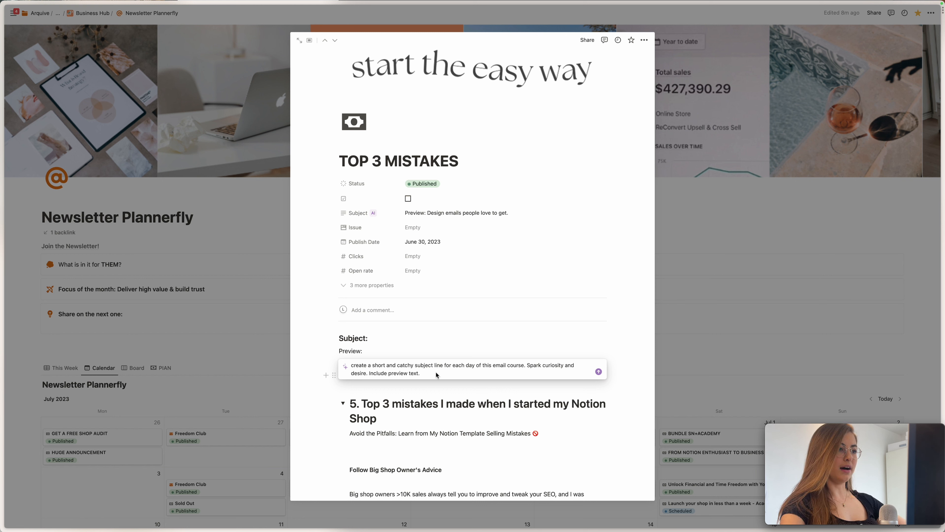
Extend the AI prompt with a request to brainstorm subject line ideas for this newsletter, generate the text and keep it
{"action": "type", "text": "Brainstomr"}
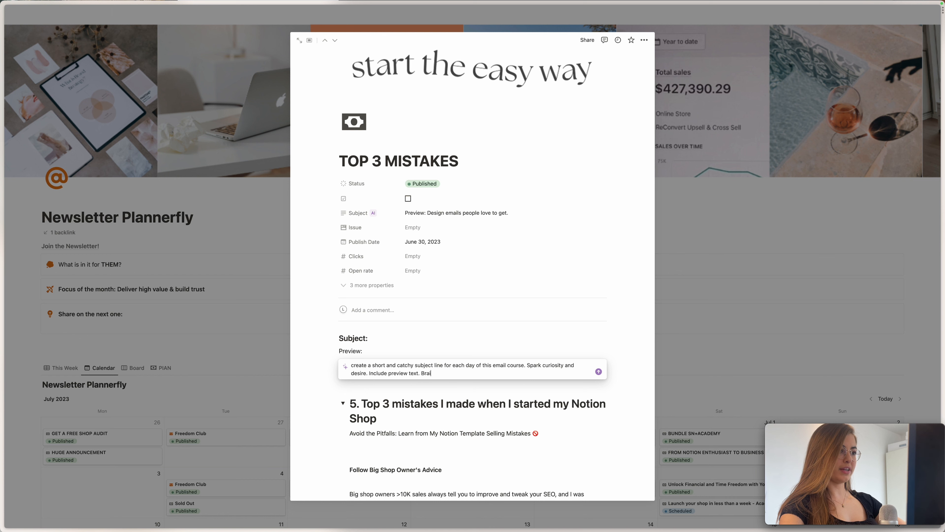
{"action": "key", "text": "BackSpace"}
{"action": "key", "text": "BackSpace"}
{"action": "type", "text": "rm "}
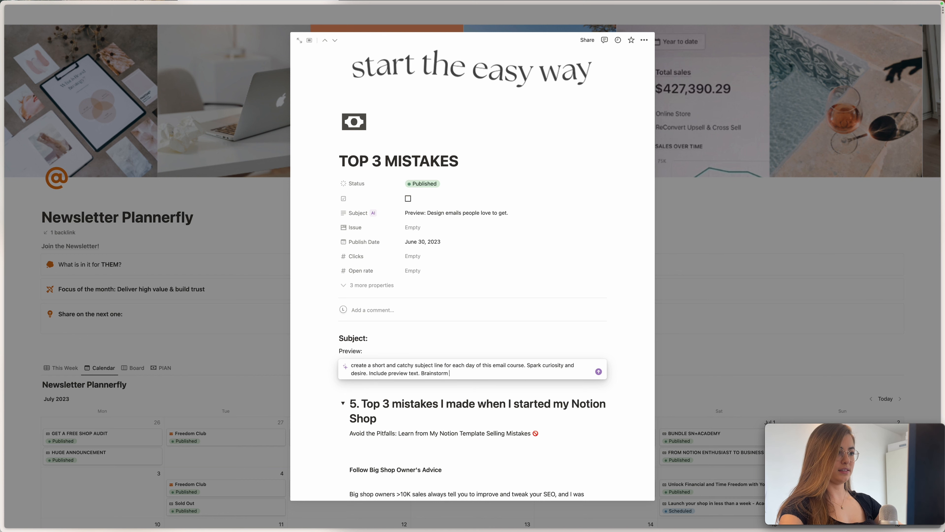
{"action": "type", "text": "subject line ideas for this email course"}
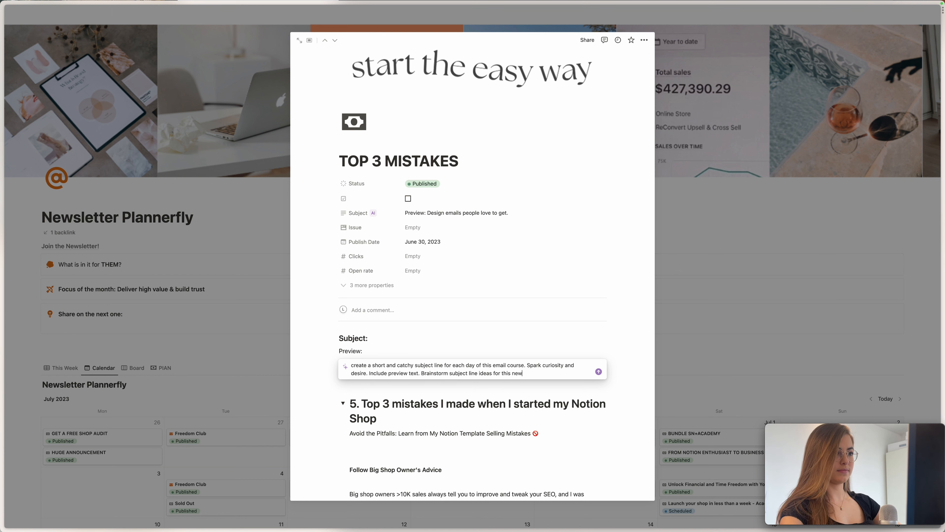
{"action": "key", "text": "Return"}
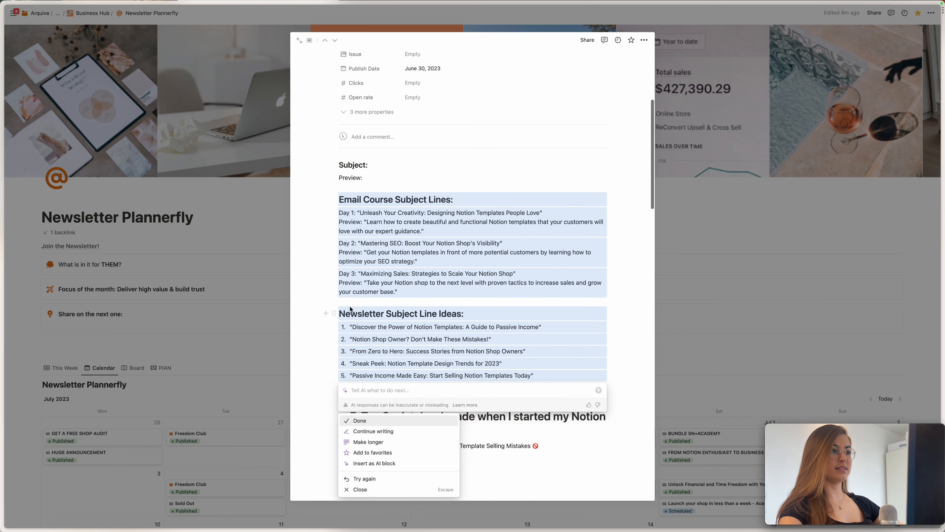
{"action": "left_click", "coordinate": [369, 420]}
Review the generated email course subject lines and the newsletter subject line ideas
{"action": "left_click_drag", "start_coordinate": [354, 339], "coordinate": [502, 354]}
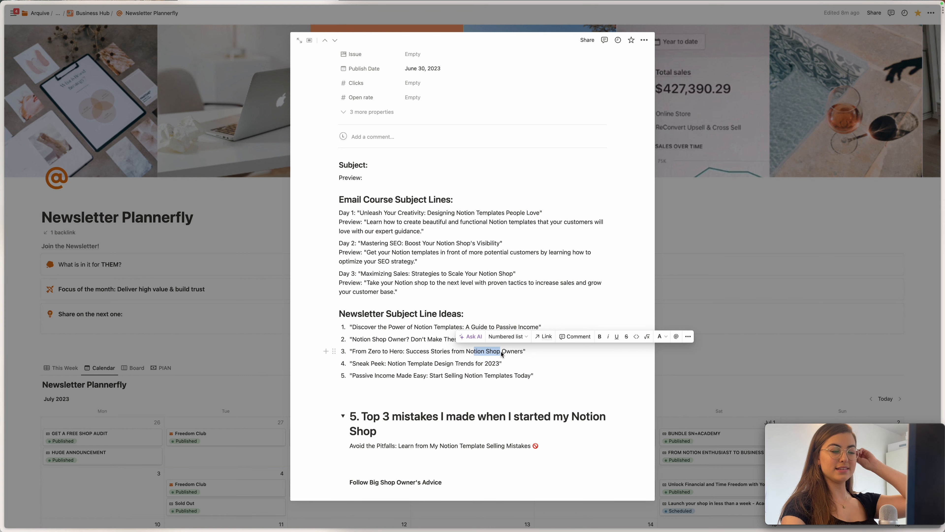
{"action": "scroll", "coordinate": [408, 261], "scroll_direction": "up", "scroll_amount": 5}
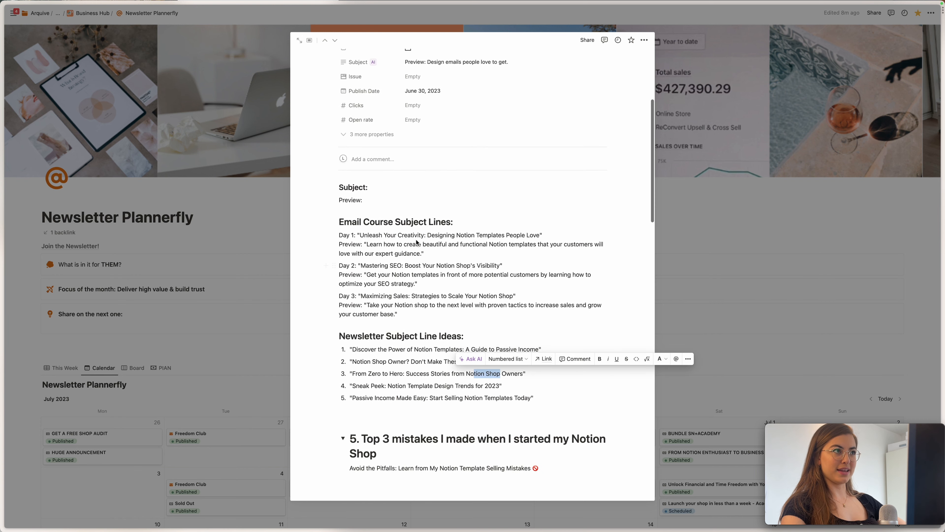
{"action": "scroll", "coordinate": [408, 261], "scroll_direction": "down", "scroll_amount": 2}
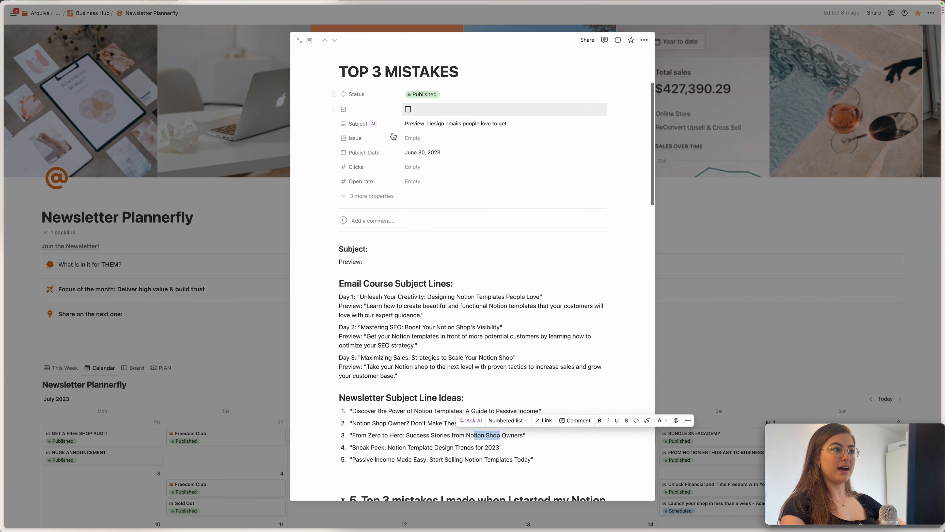
{"action": "left_click", "coordinate": [394, 435]}
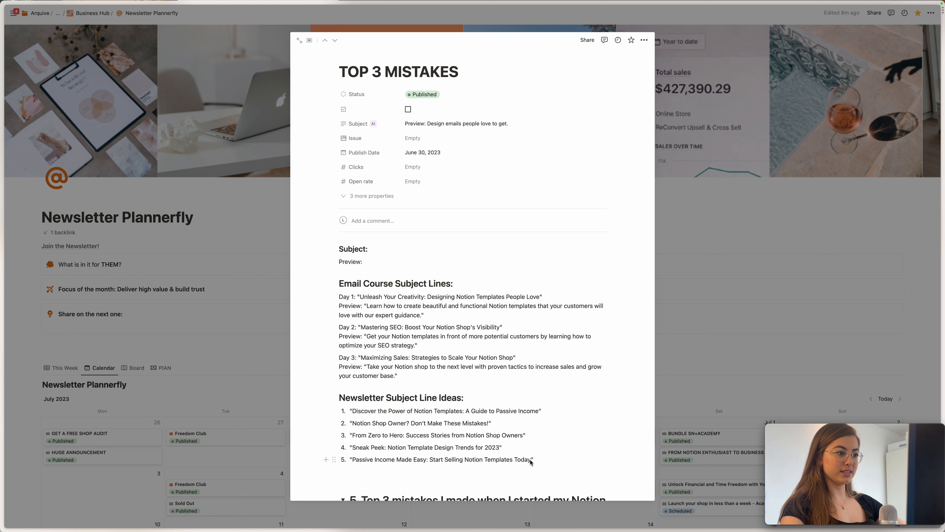
{"action": "left_click_drag", "start_coordinate": [530, 460], "coordinate": [388, 346]}
{"action": "scroll", "coordinate": [391, 347], "scroll_direction": "up", "scroll_amount": 1}
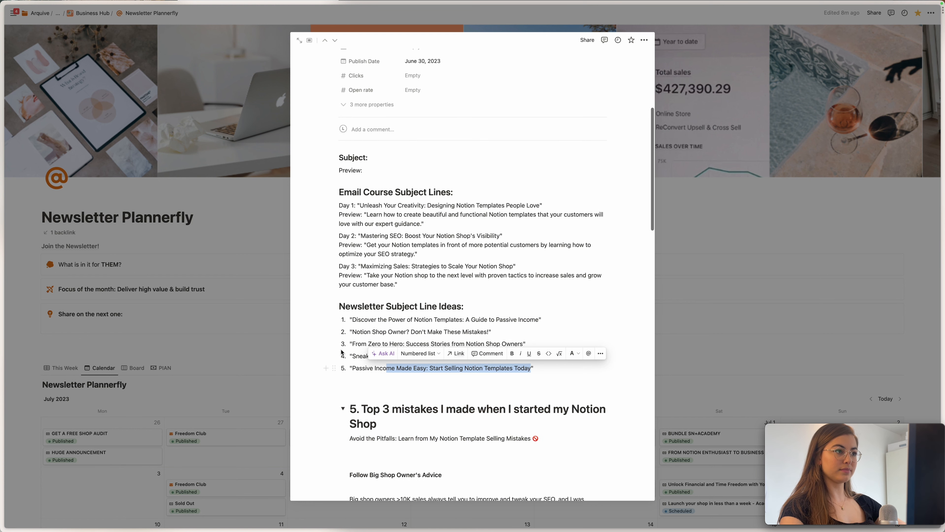
{"action": "left_click", "coordinate": [358, 319]}
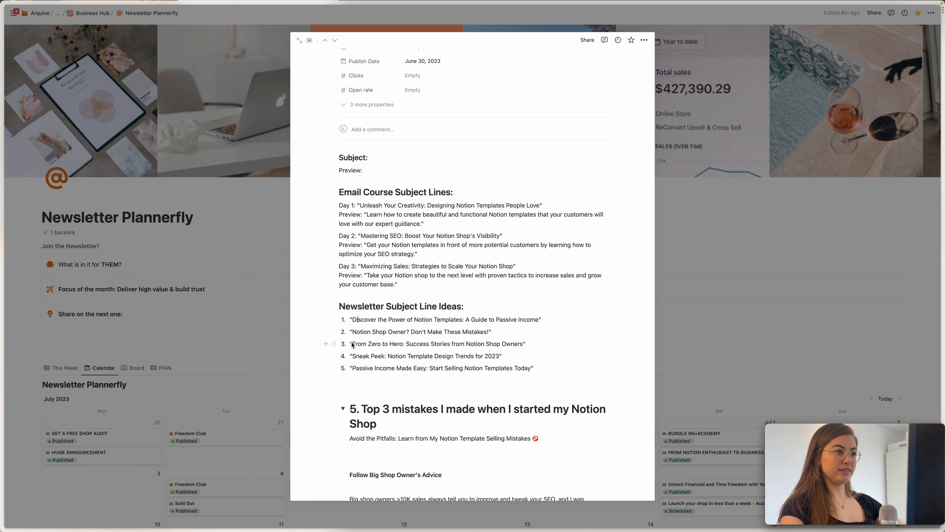
Copy "Notion Shop Owner? Don't Make These Mistakes!" into the Subject heading and delete all the AI-generated suggestions
{"action": "left_click_drag", "start_coordinate": [352, 331], "coordinate": [487, 336]}
{"action": "key", "text": "super+c"}
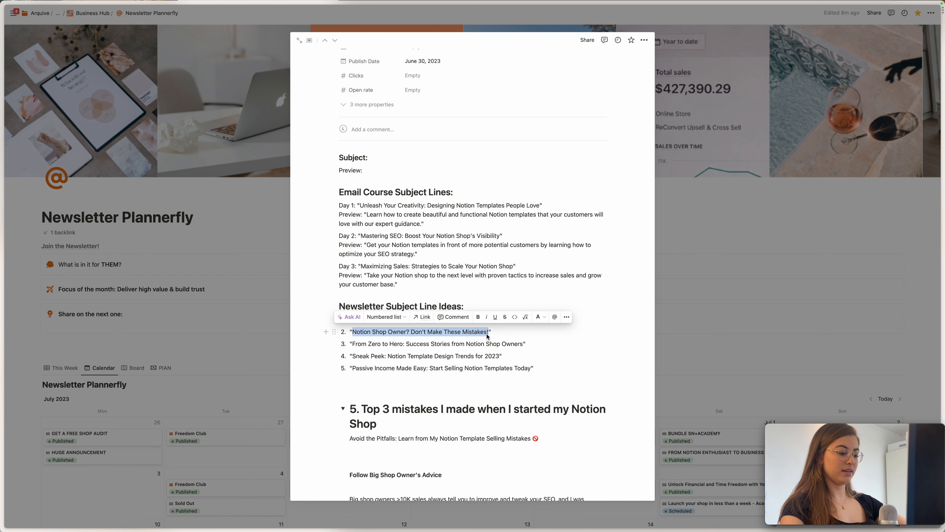
{"action": "left_click", "coordinate": [390, 158]}
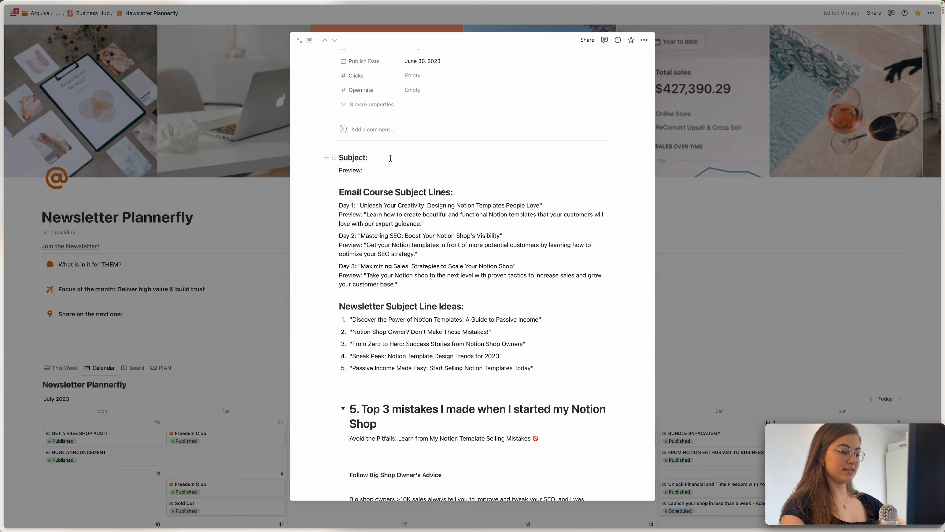
{"action": "key", "text": "super+v"}
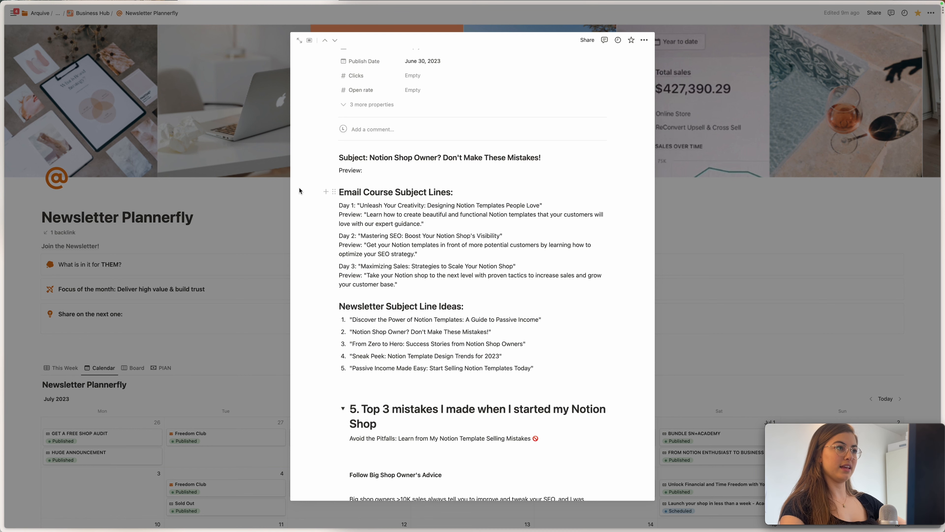
{"action": "left_click_drag", "start_coordinate": [299, 188], "coordinate": [514, 385]}
{"action": "key", "text": "BackSpace"}
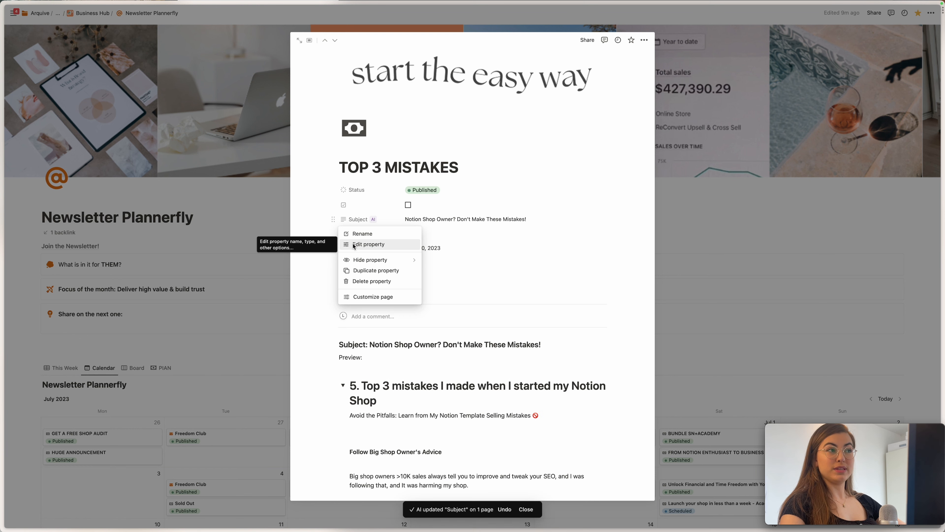
Open the Subject property's AI autofill settings and run the "Subject" key info extraction on this page
{"action": "left_click", "coordinate": [354, 244]}
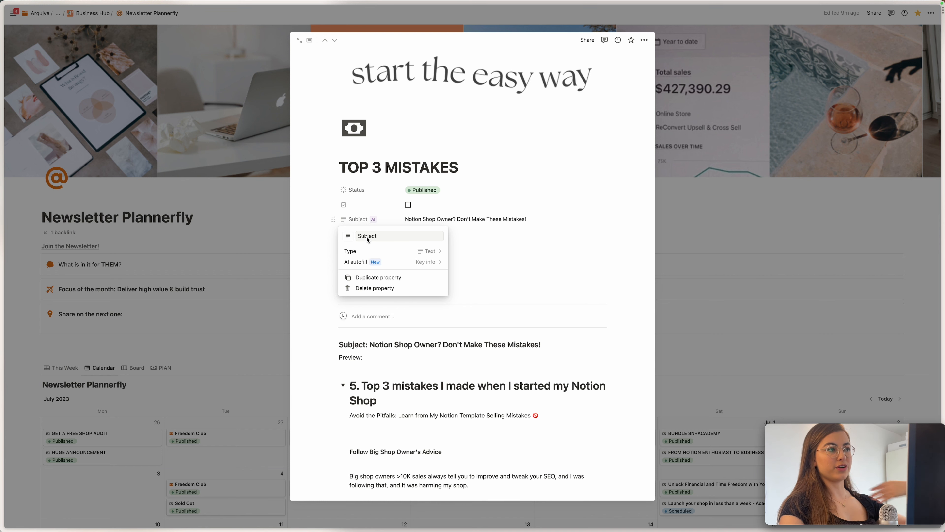
{"action": "left_click", "coordinate": [419, 255]}
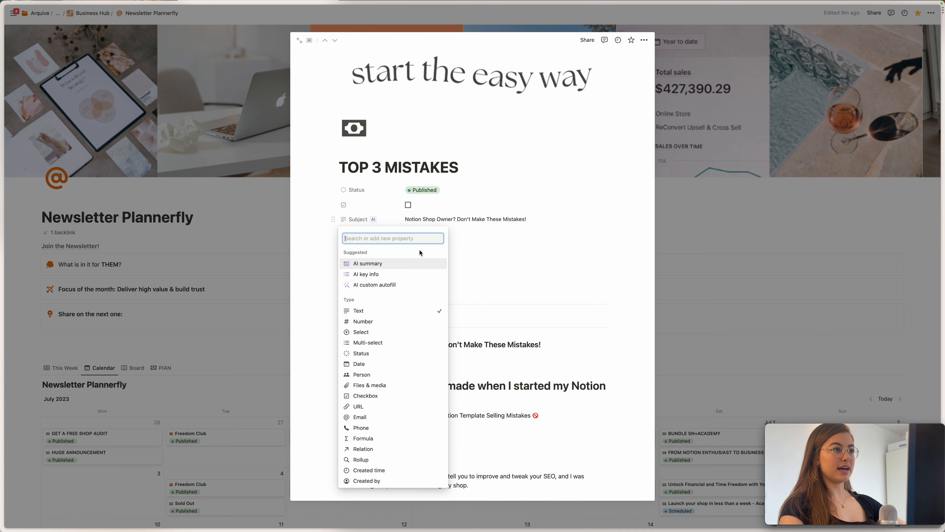
{"action": "left_click", "coordinate": [354, 289]}
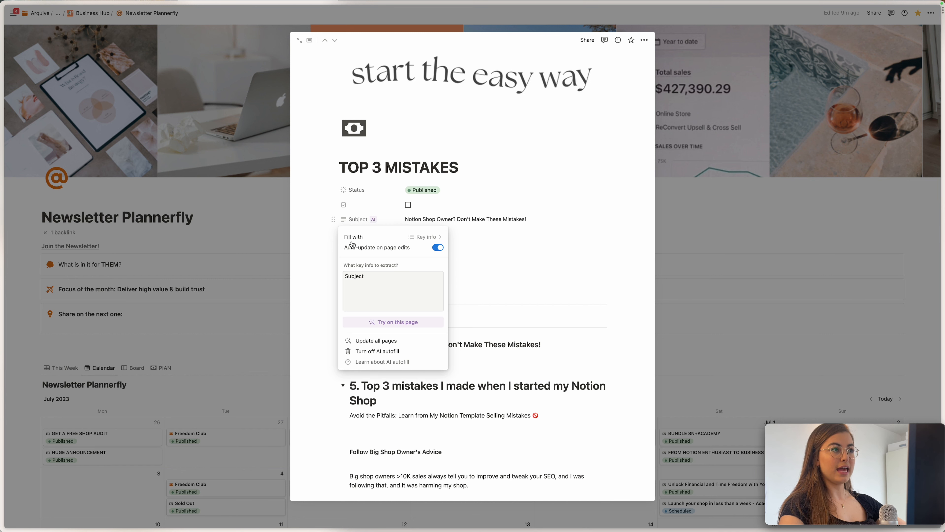
{"action": "left_click", "coordinate": [353, 294]}
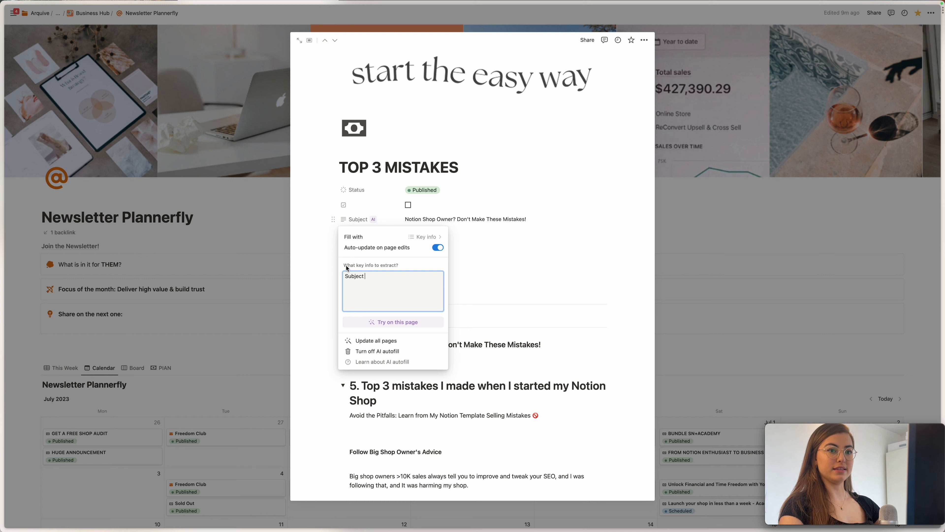
{"action": "left_click", "coordinate": [410, 321]}
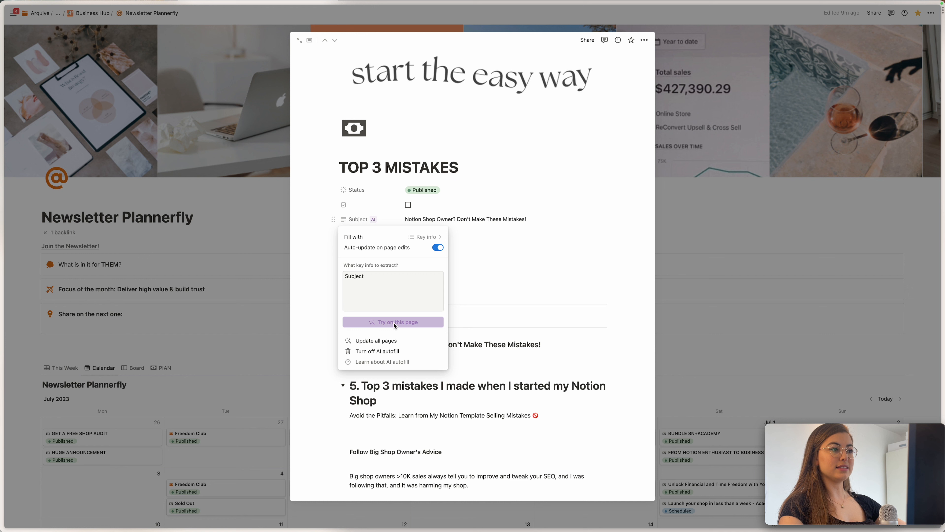
{"action": "left_click", "coordinate": [495, 280]}
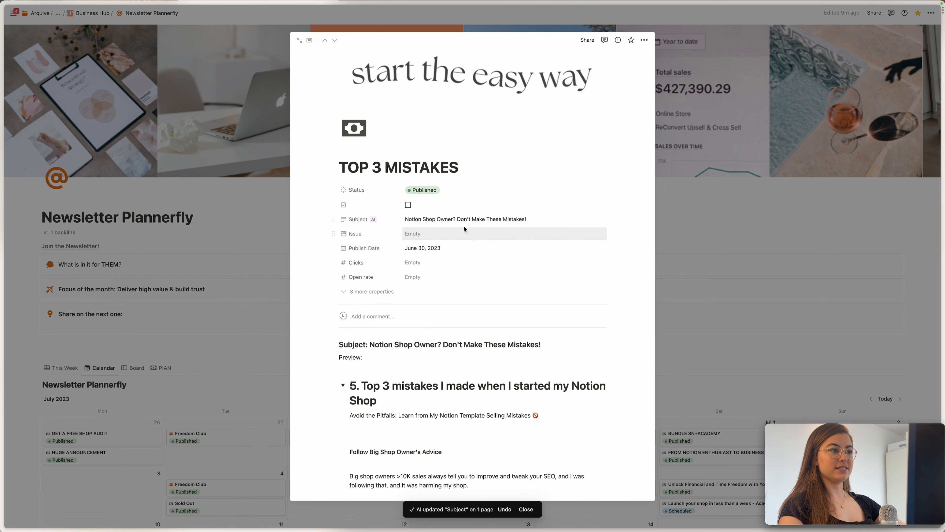
{"action": "left_click_drag", "start_coordinate": [383, 345], "coordinate": [546, 348]}
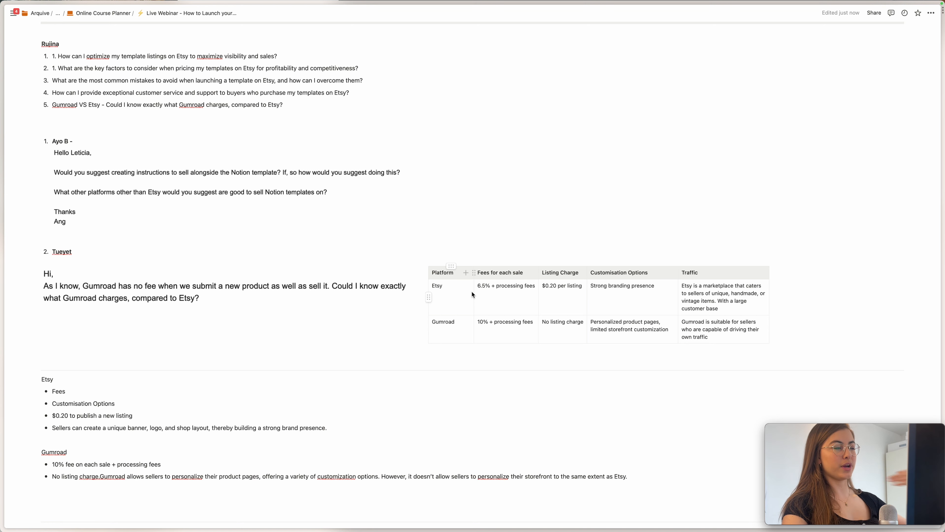
Open the AI writing prompt on the empty line below the Etsy and Gumroad comparison table, examine its available options and close it
{"action": "scroll", "coordinate": [471, 292], "scroll_direction": "up", "scroll_amount": 2}
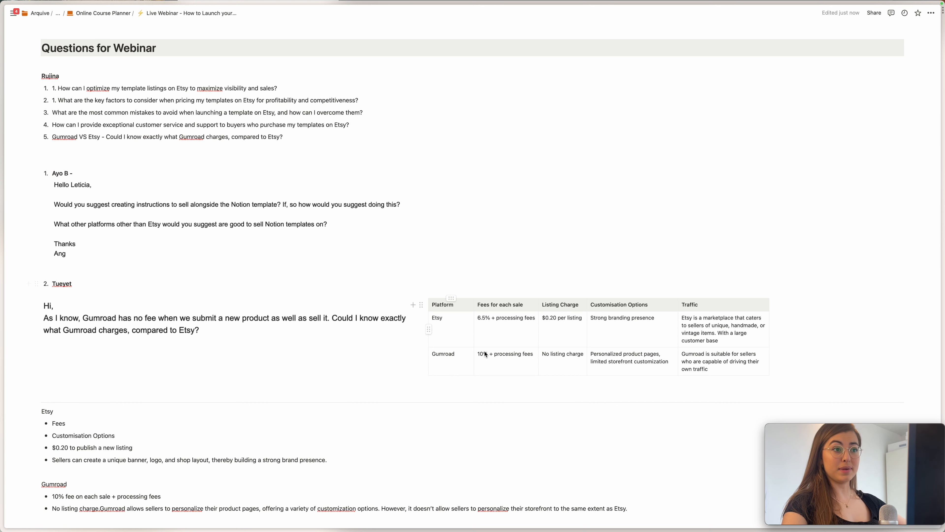
{"action": "left_click", "coordinate": [520, 391]}
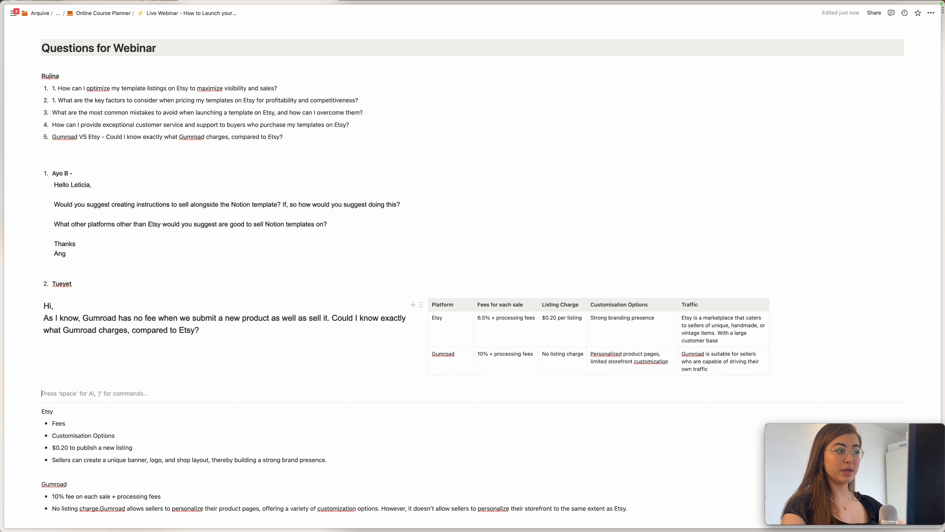
{"action": "key", "text": "space"}
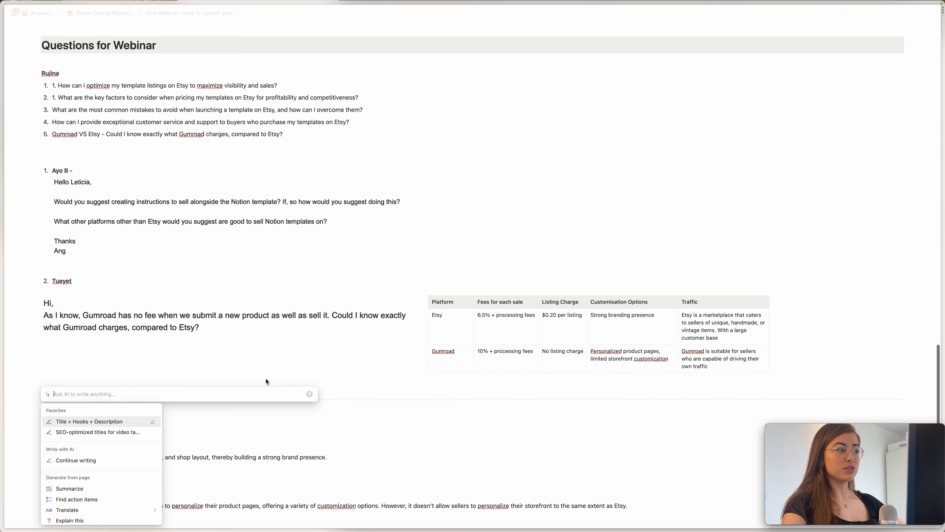
{"action": "left_click", "coordinate": [153, 372]}
{"action": "key", "text": "space"}
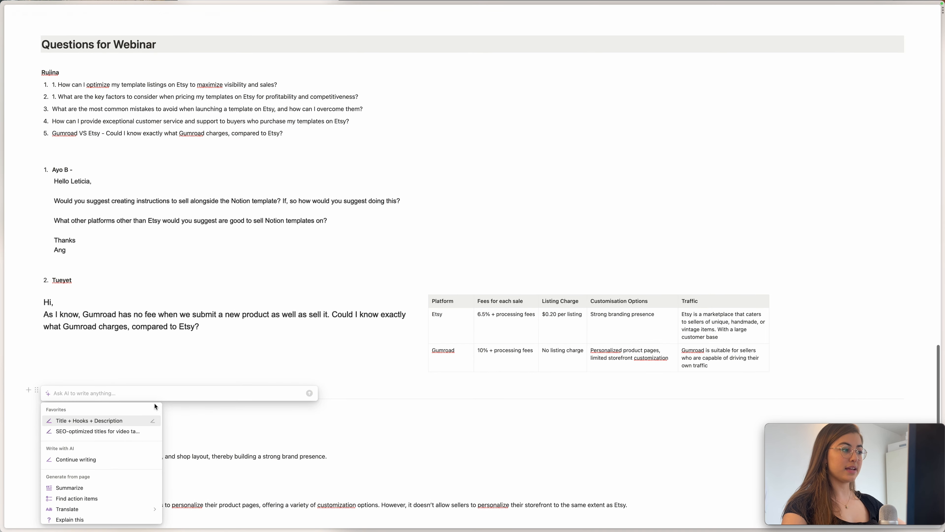
{"action": "scroll", "coordinate": [96, 453], "scroll_direction": "down", "scroll_amount": 3}
{"action": "scroll", "coordinate": [101, 471], "scroll_direction": "down", "scroll_amount": 5}
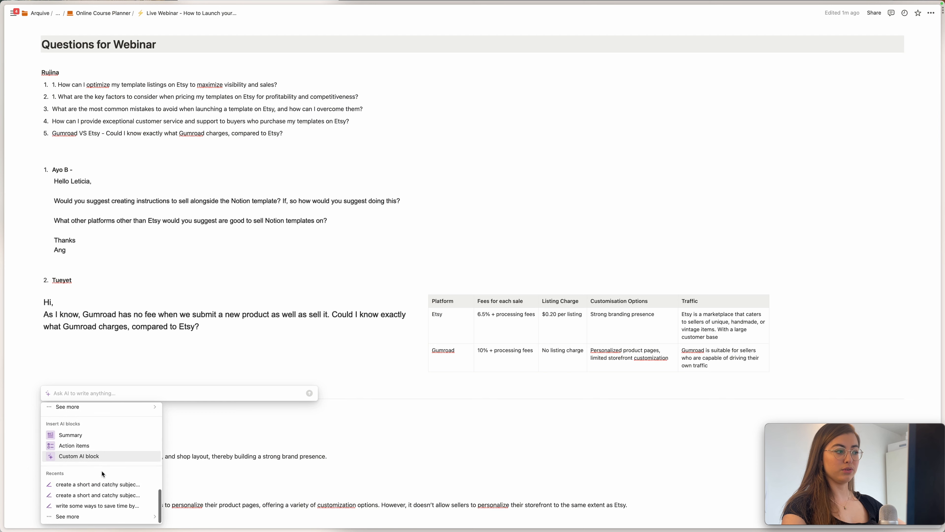
{"action": "scroll", "coordinate": [101, 466], "scroll_direction": "up", "scroll_amount": 10}
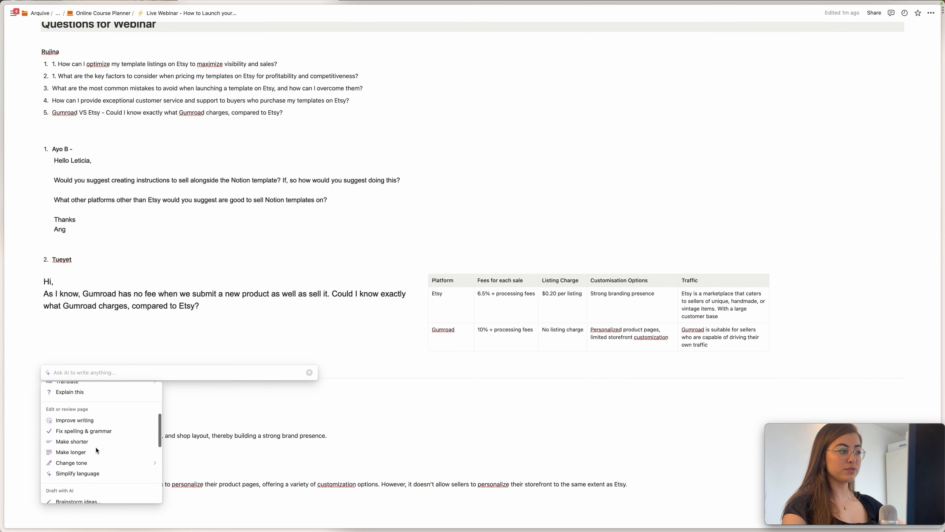
{"action": "scroll", "coordinate": [90, 408], "scroll_direction": "up", "scroll_amount": 2}
{"action": "scroll", "coordinate": [90, 440], "scroll_direction": "down", "scroll_amount": 2}
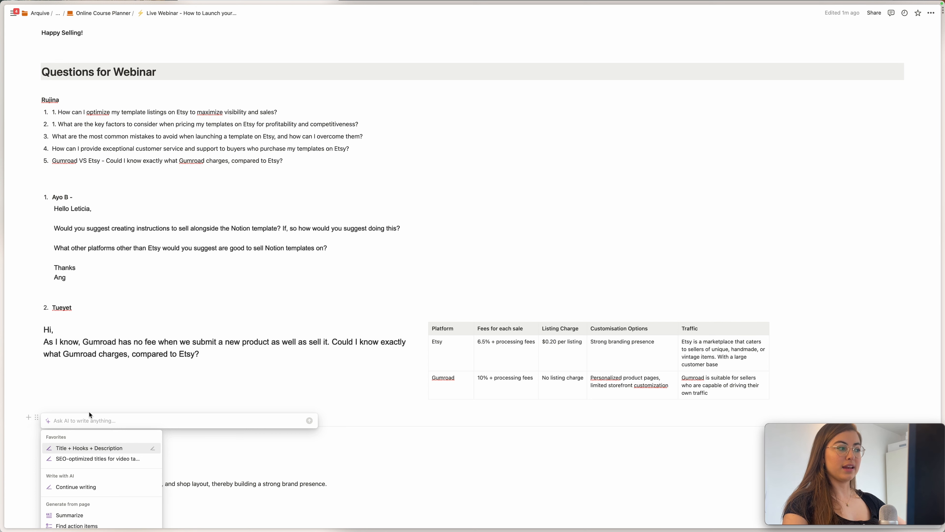
{"action": "key", "text": "Escape"}
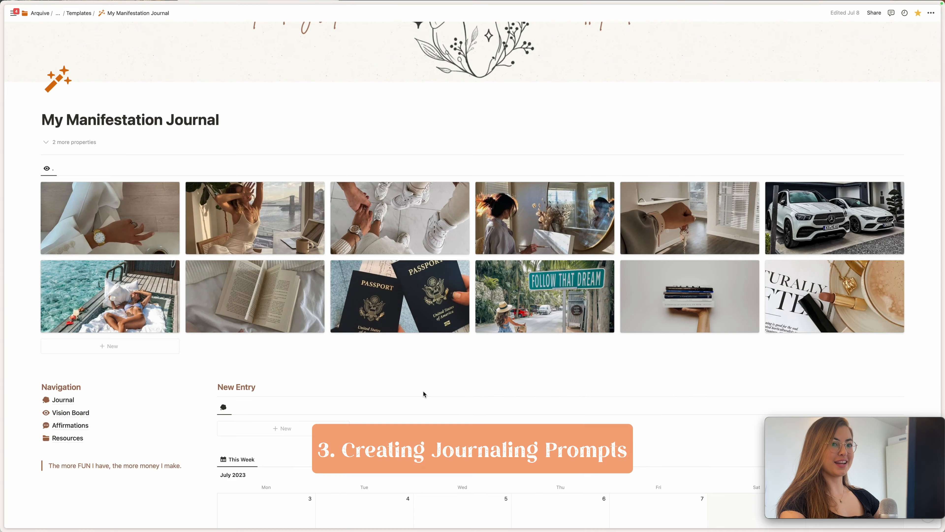
Create a new journal entry under New Entry on the My Manifestation Journal page and look over its templates
{"action": "scroll", "coordinate": [423, 391], "scroll_direction": "down", "scroll_amount": 3}
{"action": "scroll", "coordinate": [424, 391], "scroll_direction": "up", "scroll_amount": 8}
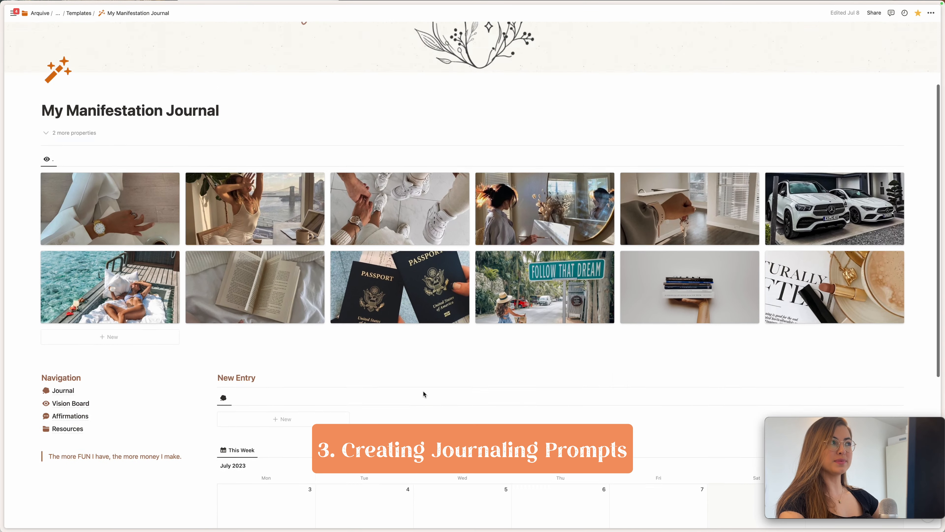
{"action": "scroll", "coordinate": [423, 391], "scroll_direction": "down", "scroll_amount": 3}
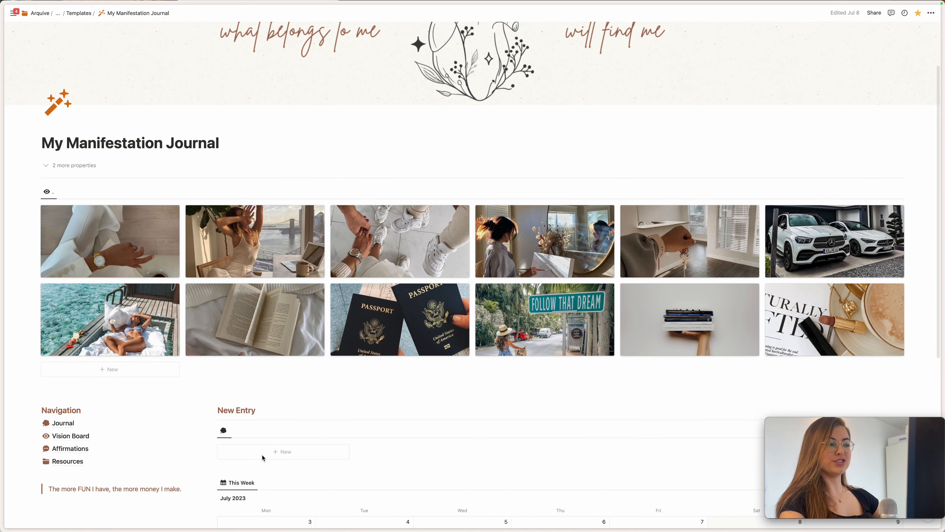
{"action": "left_click", "coordinate": [304, 452]}
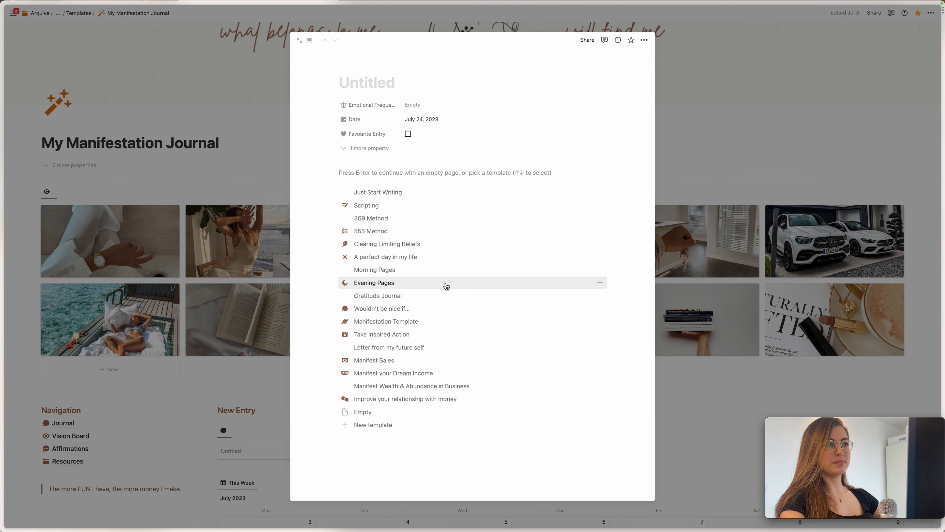
{"action": "scroll", "coordinate": [446, 387], "scroll_direction": "down", "scroll_amount": 1}
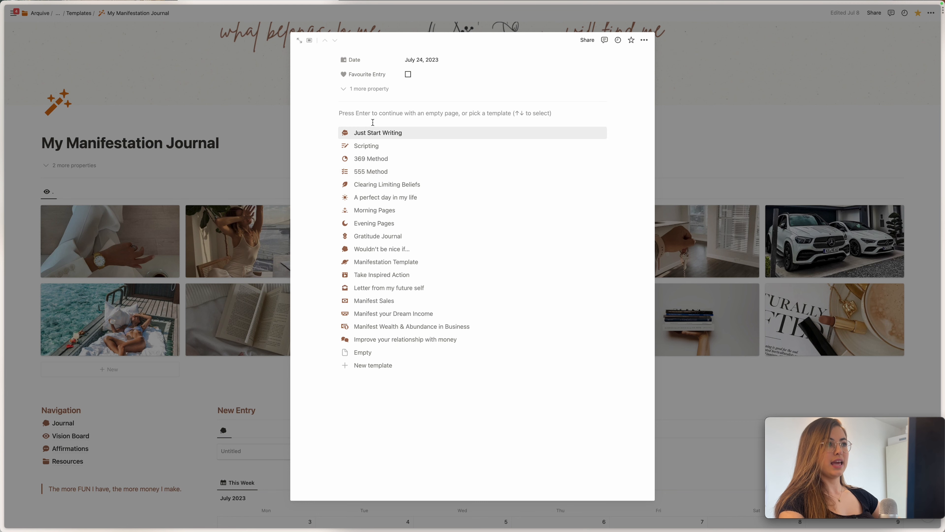
Have AI generate text in the entry body from "write me prompts about self-worth and self-confidence", keep the result and close the entry
{"action": "left_click", "coordinate": [373, 131]}
{"action": "key", "text": "space"}
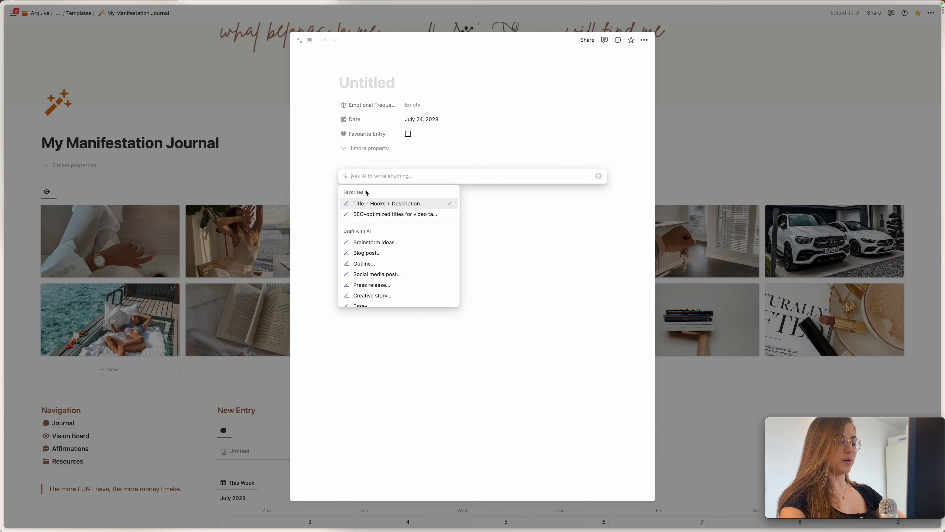
{"action": "type", "text": "write"}
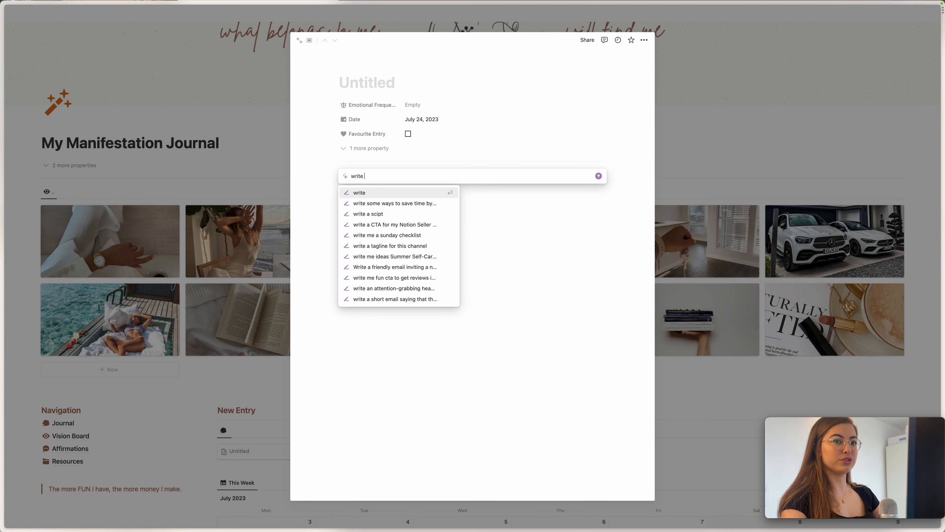
{"action": "type", "text": "me prompts a"}
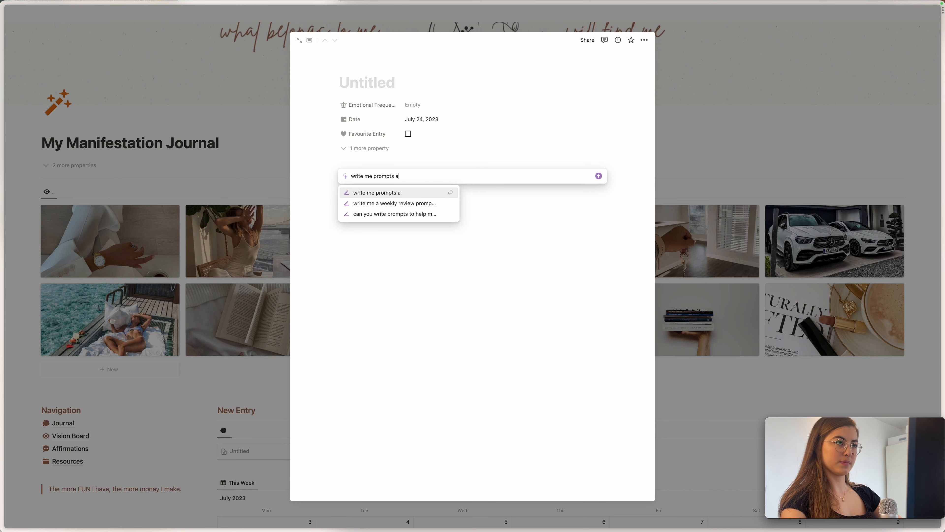
{"action": "type", "text": "bout"}
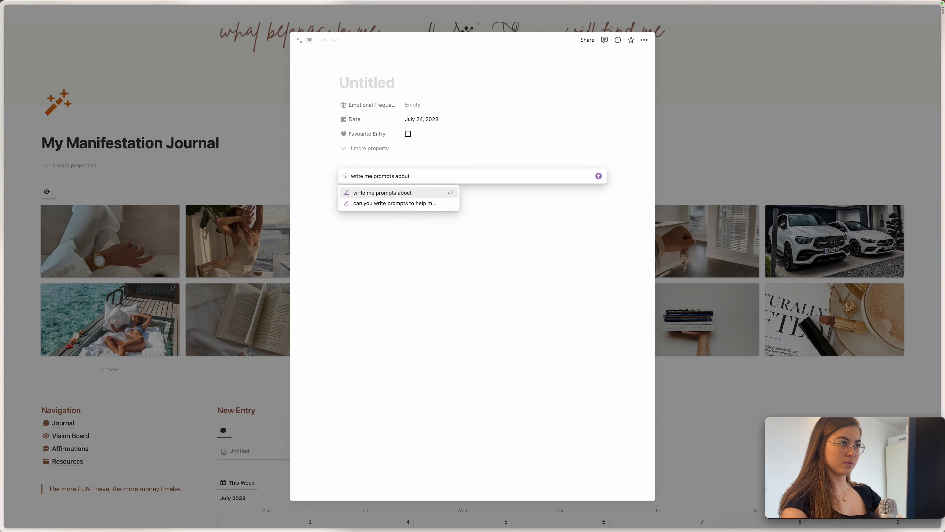
{"action": "type", "text": " self-worth and self-confidence"}
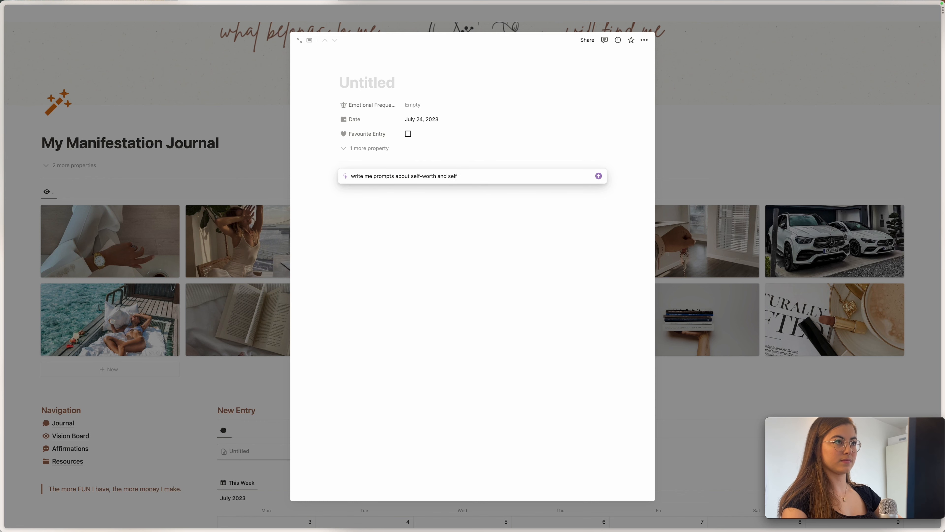
{"action": "key", "text": "Return"}
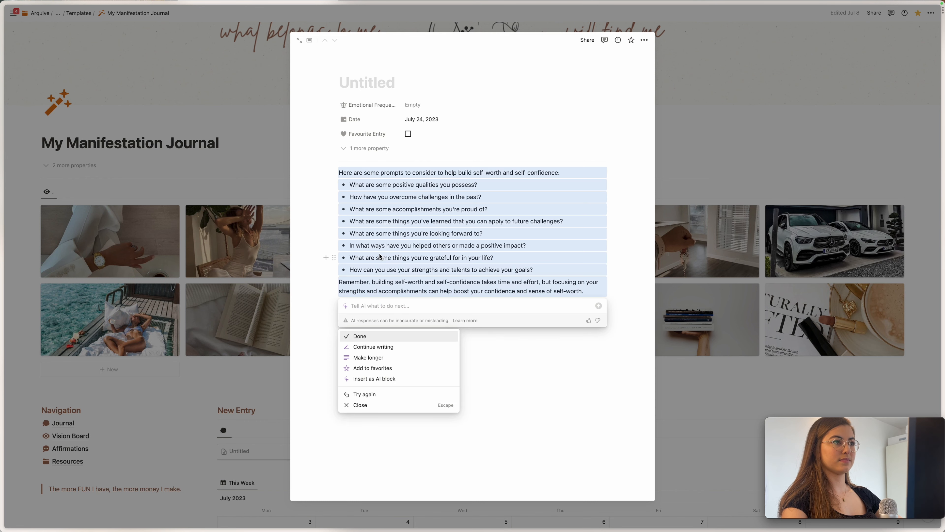
{"action": "left_click", "coordinate": [377, 339]}
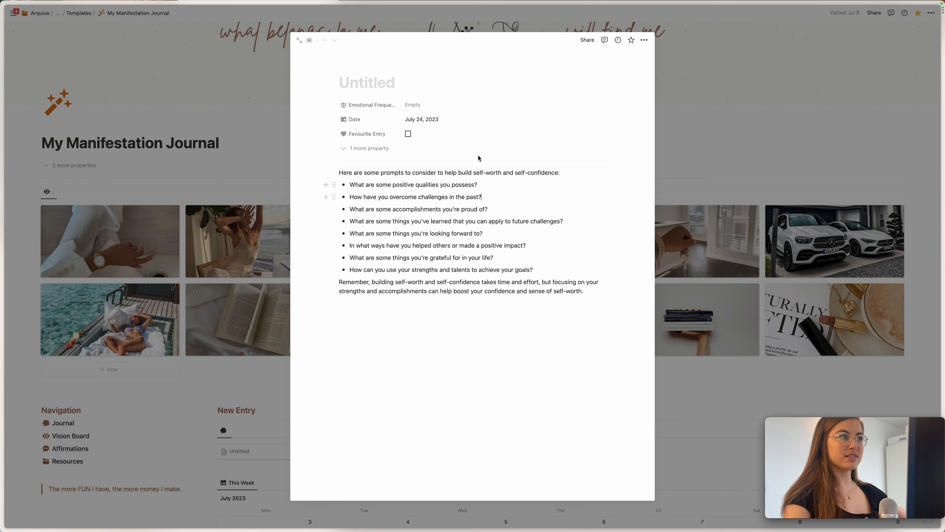
{"action": "left_click", "coordinate": [231, 169]}
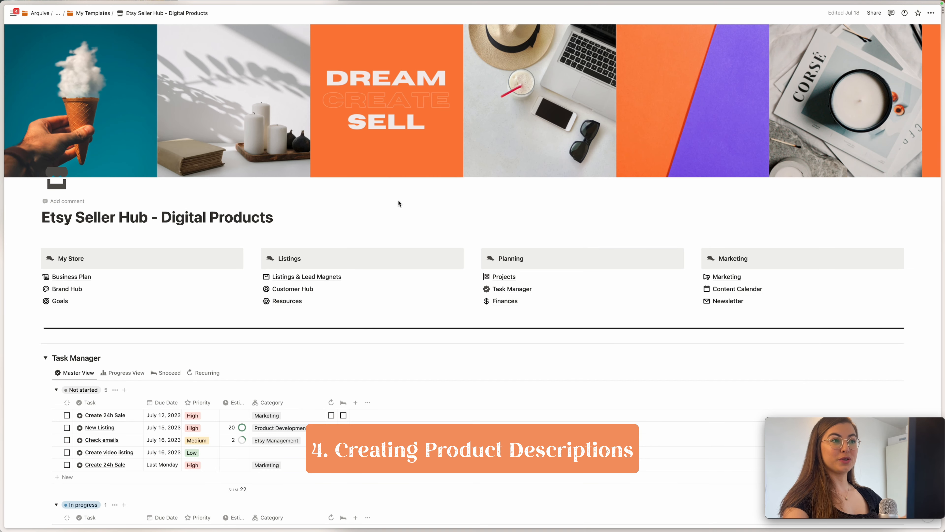
Open the "Canva Template for Pinterest Pins" product from Listings & Lead Magnets in the Etsy Seller Hub and go to its Create Listing section
{"action": "left_click", "coordinate": [311, 280]}
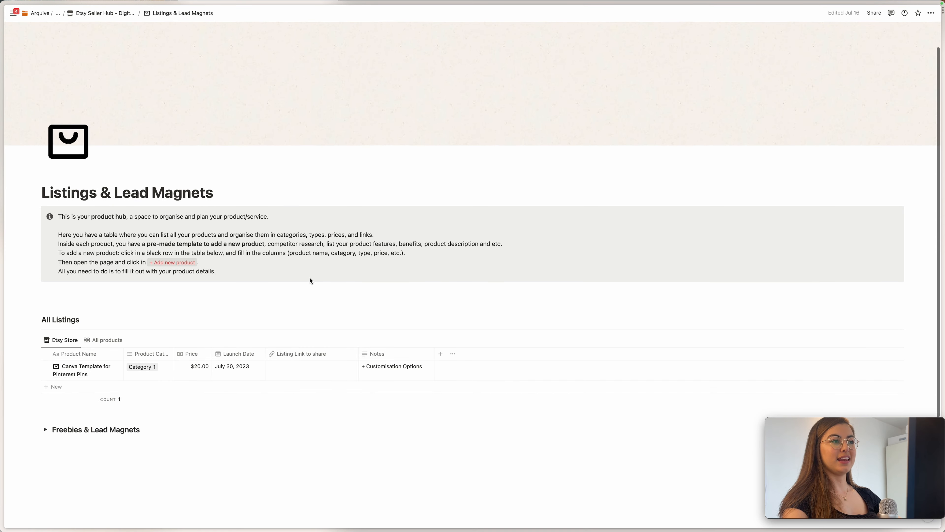
{"action": "scroll", "coordinate": [311, 280], "scroll_direction": "down", "scroll_amount": 2}
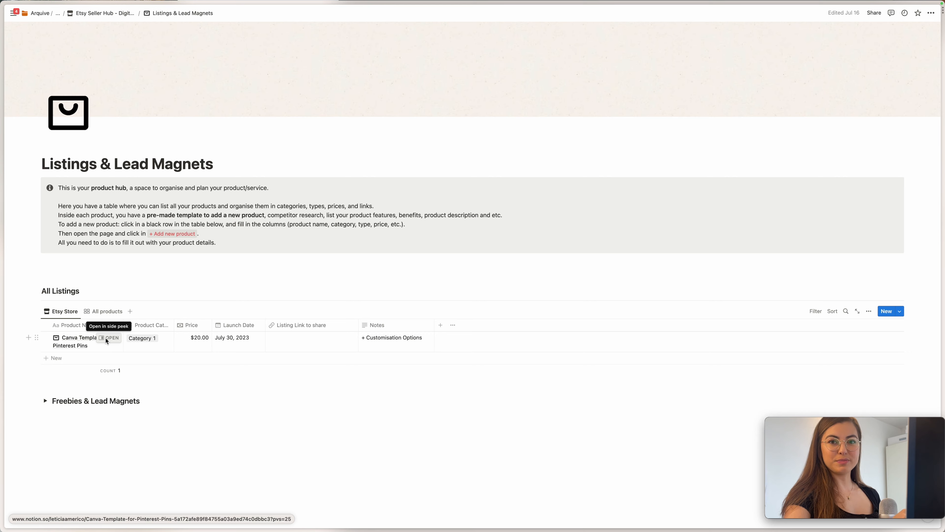
{"action": "left_click", "coordinate": [106, 338]}
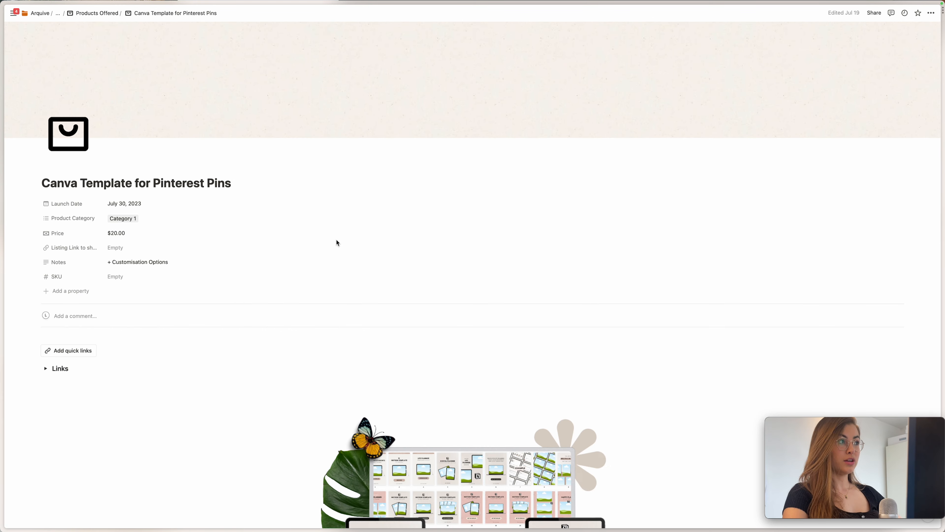
{"action": "scroll", "coordinate": [337, 240], "scroll_direction": "down", "scroll_amount": 20}
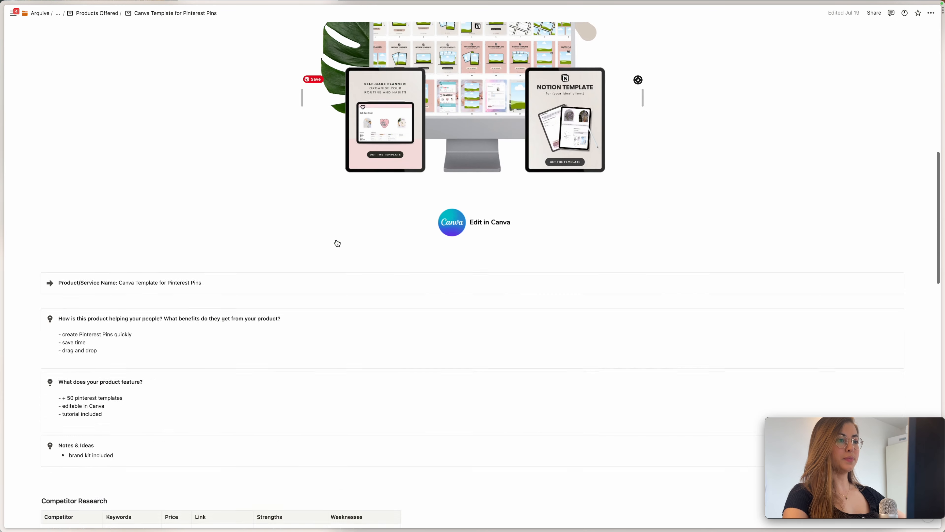
{"action": "scroll", "coordinate": [336, 239], "scroll_direction": "down", "scroll_amount": 15}
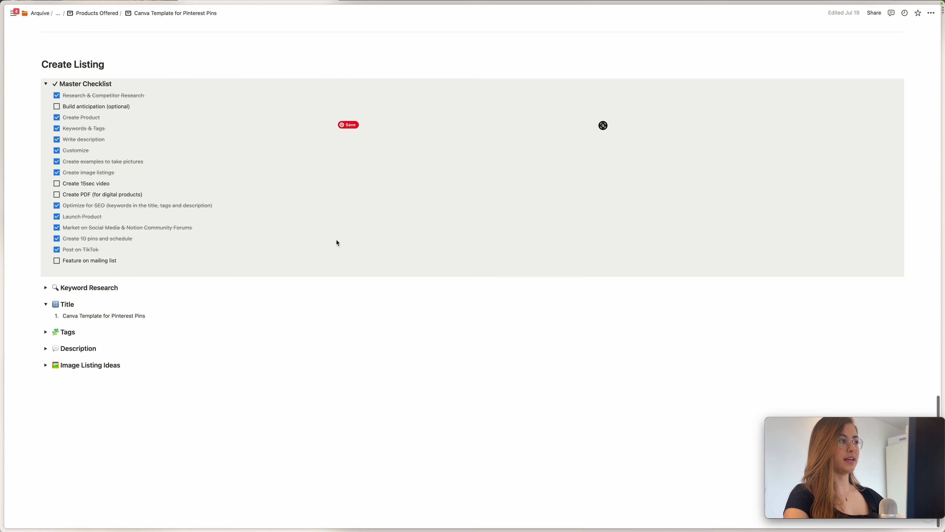
Below Image Listing Ideas, start an AI prompt reading "can you write a product description optimised for SEO for this product?"
{"action": "left_click", "coordinate": [121, 409]}
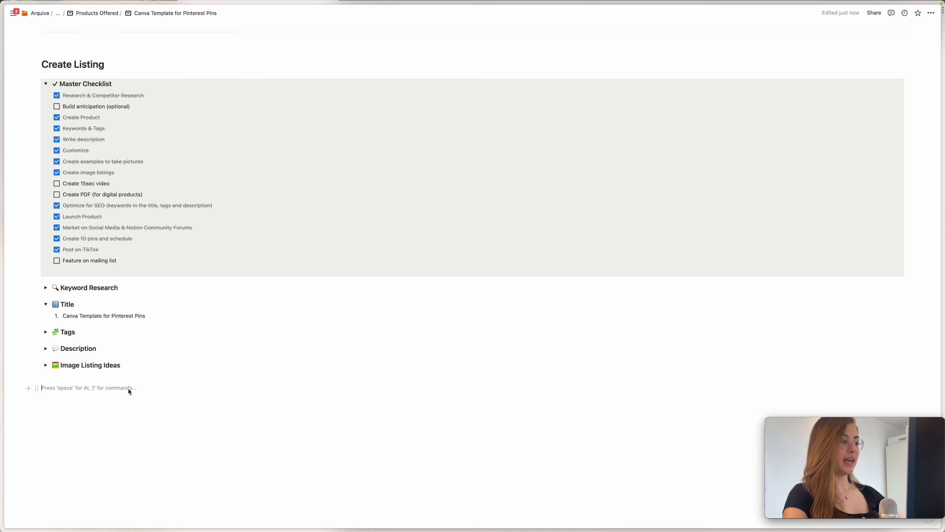
{"action": "key", "text": "space"}
{"action": "type", "text": "d"}
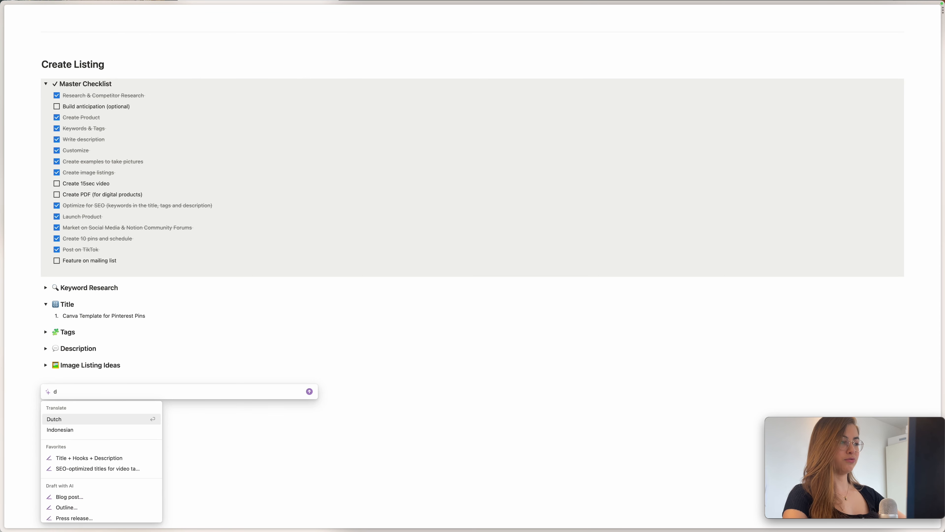
{"action": "key", "text": "BackSpace"}
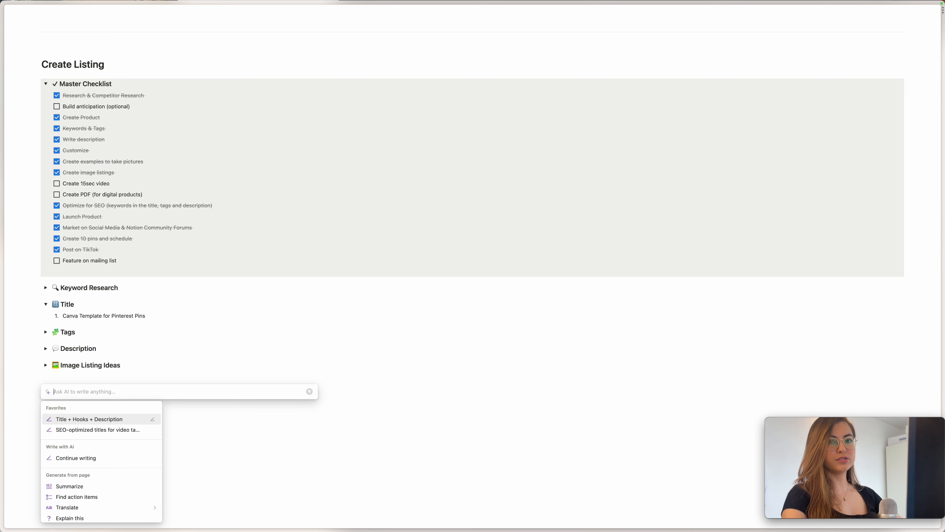
{"action": "type", "text": "can you write a product "}
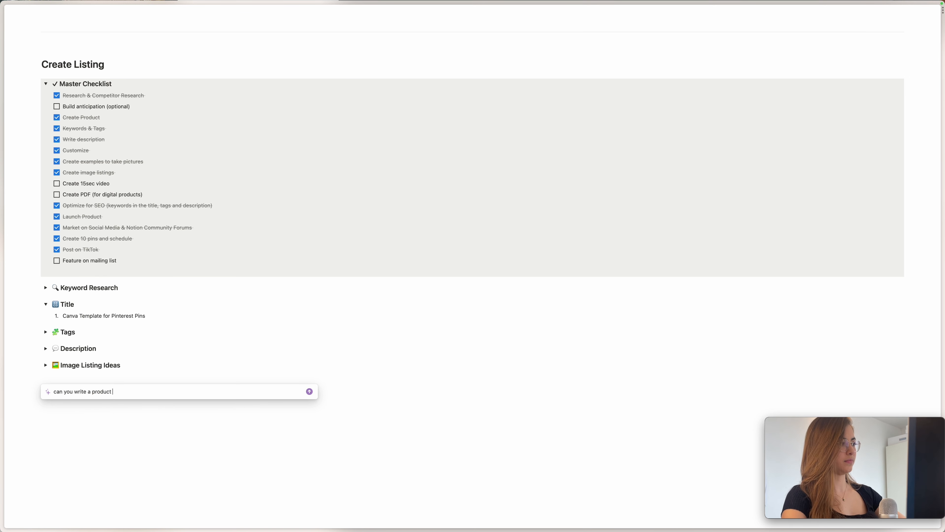
{"action": "type", "text": "description optimised for SEO"}
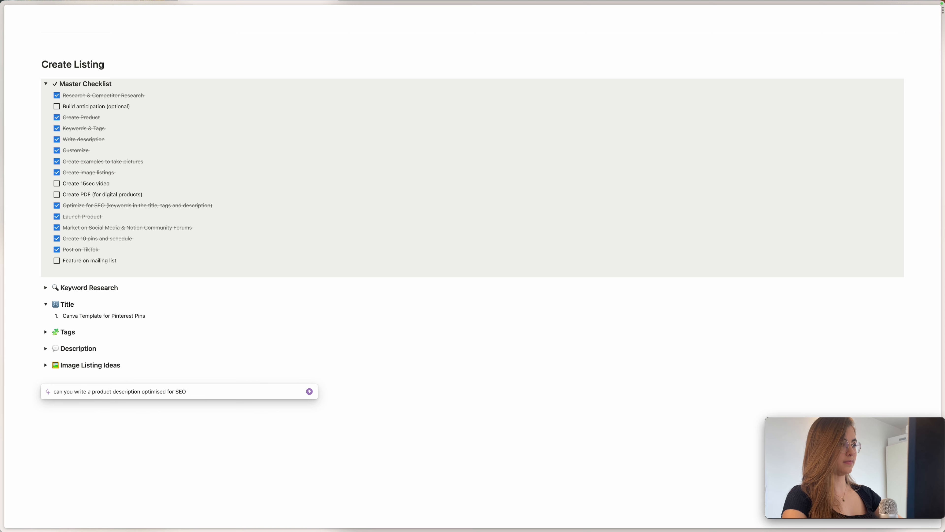
{"action": "type", "text": " for this product?"}
Add the line "Include bullet points, features and benefits for content creators and online business owners" to the prompt, generate the description and keep it
{"action": "key", "text": "shift+Return"}
{"action": "type", "text": "Include bull"}
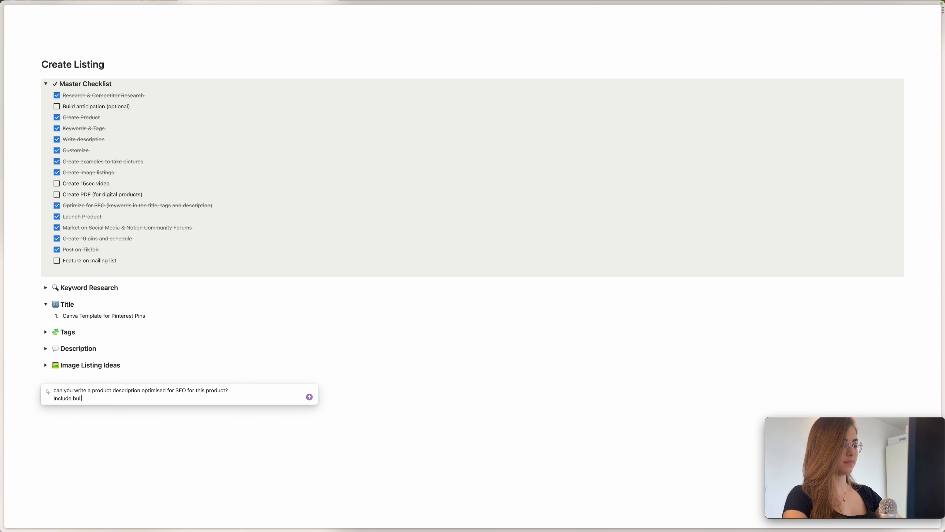
{"action": "type", "text": "et points, features and benefits for content "}
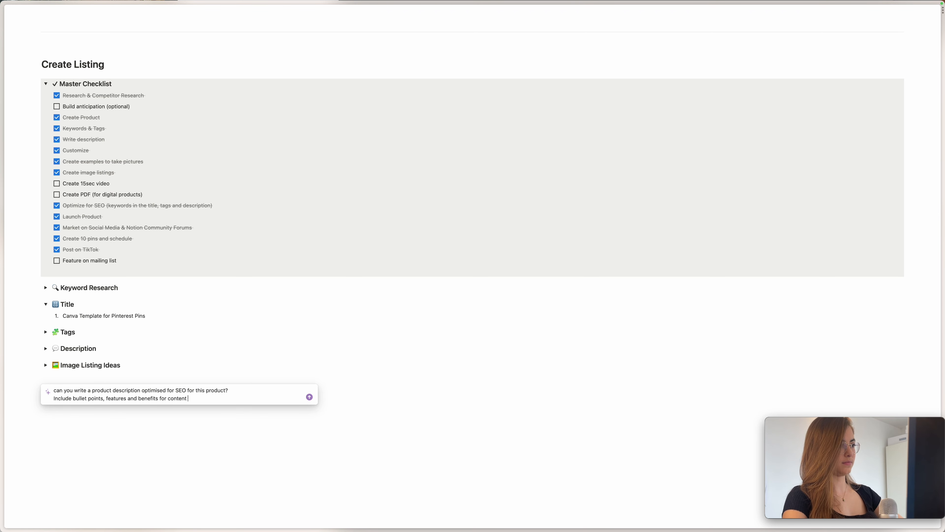
{"action": "type", "text": "creators and online business owners"}
{"action": "key", "text": "Return"}
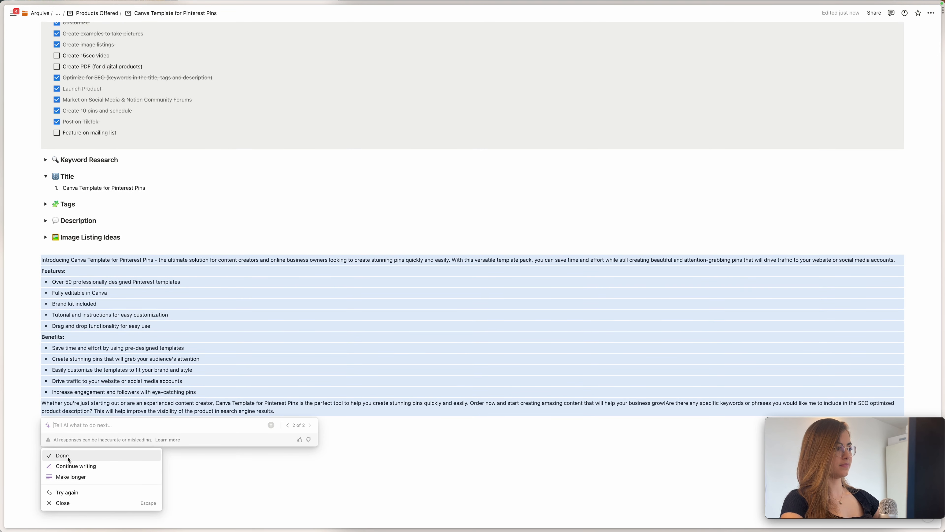
{"action": "left_click", "coordinate": [68, 457]}
Below the description, write the AI prompt "can you show how this template will save time and improve their digital brand?"
{"action": "type", "text": "can you show how. th"}
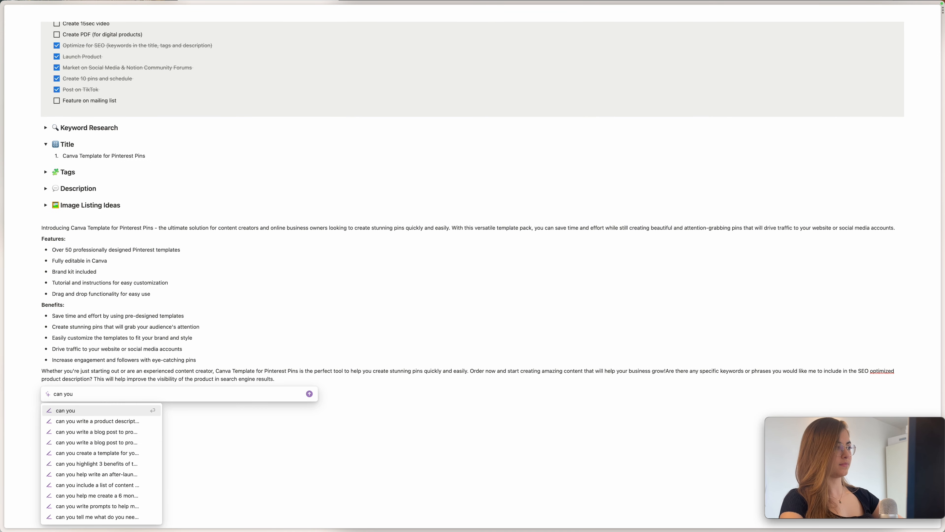
{"action": "key", "text": "BackSpace"}
{"action": "key", "text": "BackSpace"}
{"action": "key", "text": "BackSpace"}
{"action": "key", "text": "BackSpace"}
{"action": "type", "text": "this template wi"}
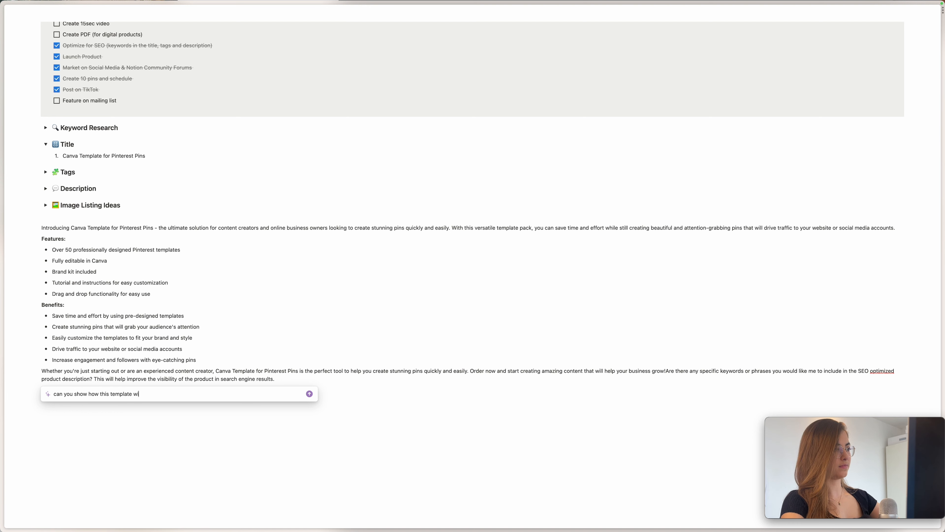
{"action": "type", "text": "ll save time and improve th"}
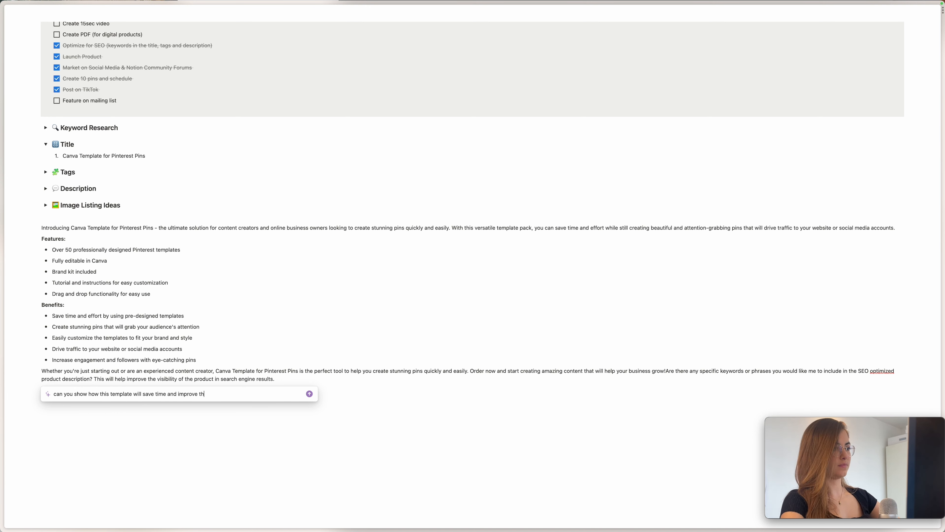
{"action": "type", "text": "eir digital brand?"}
Generate the text, keep it, and insert a line break before the "Whether you're just starting out" paragraph
{"action": "key", "text": "Return"}
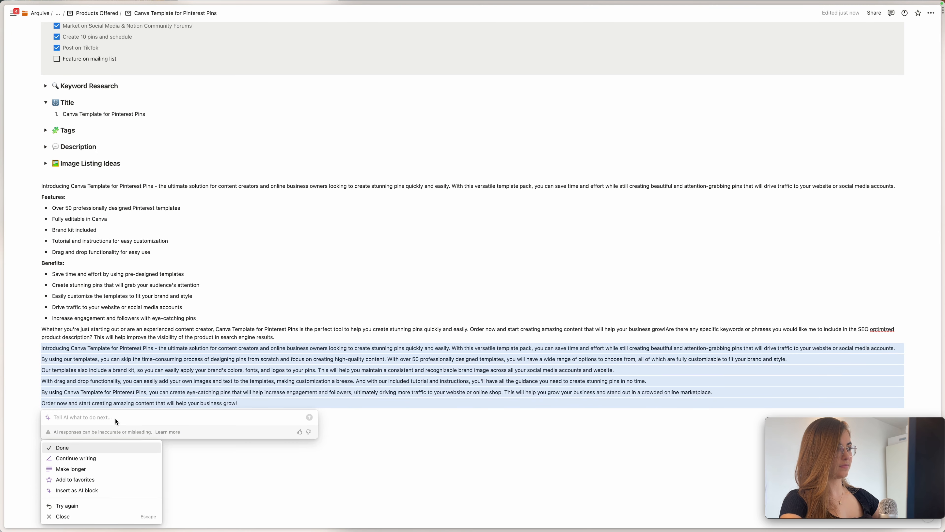
{"action": "left_click", "coordinate": [86, 450]}
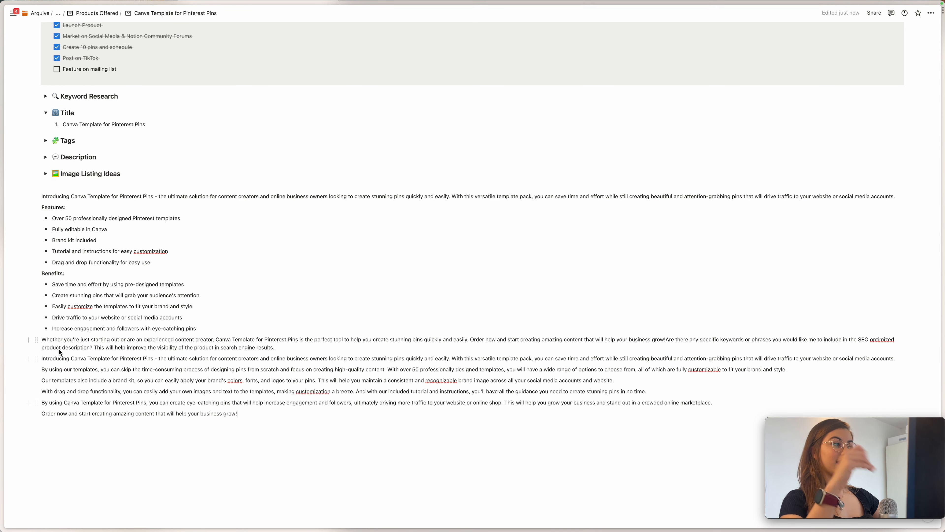
{"action": "left_click", "coordinate": [44, 341]}
{"action": "key", "text": "Return"}
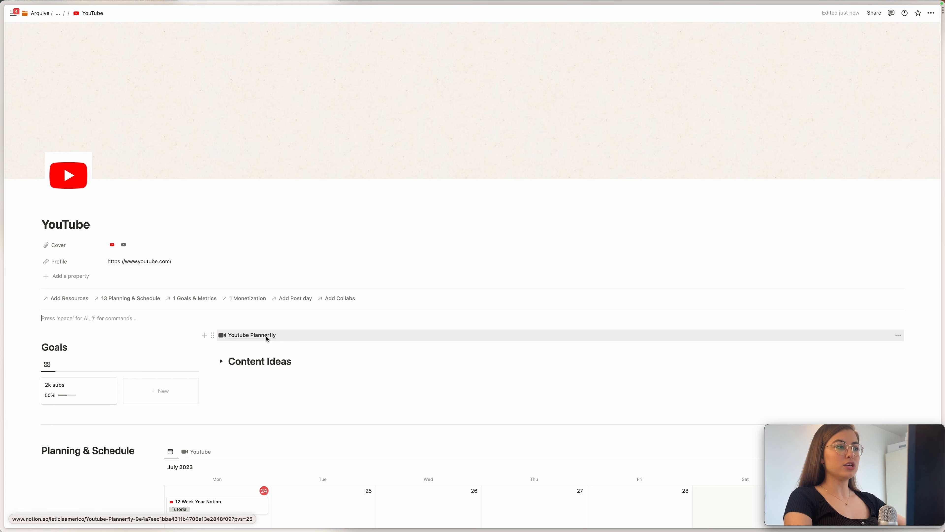
Open the Youtube Plannerfly page, dismiss the "youtube" AI prompt and review the YouTube Content Strategy Template from Channel Overview onward
{"action": "left_click", "coordinate": [266, 335]}
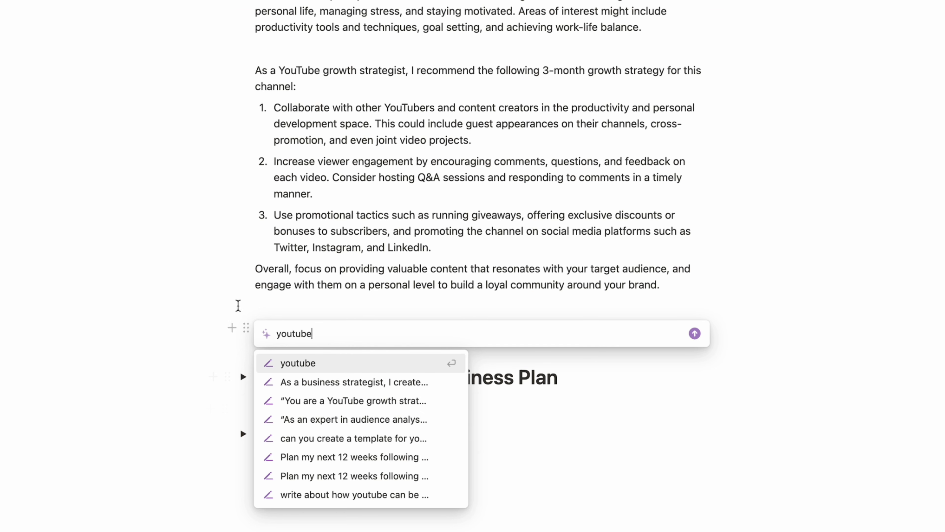
{"action": "left_click", "coordinate": [209, 302]}
{"action": "scroll", "coordinate": [177, 302], "scroll_direction": "up", "scroll_amount": 8}
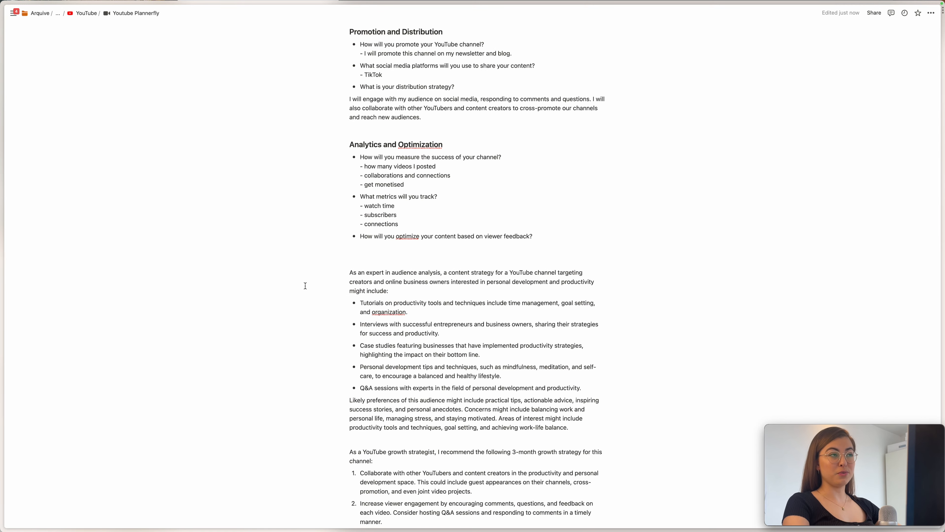
{"action": "scroll", "coordinate": [306, 286], "scroll_direction": "up", "scroll_amount": 15}
{"action": "scroll", "coordinate": [305, 286], "scroll_direction": "down", "scroll_amount": 5}
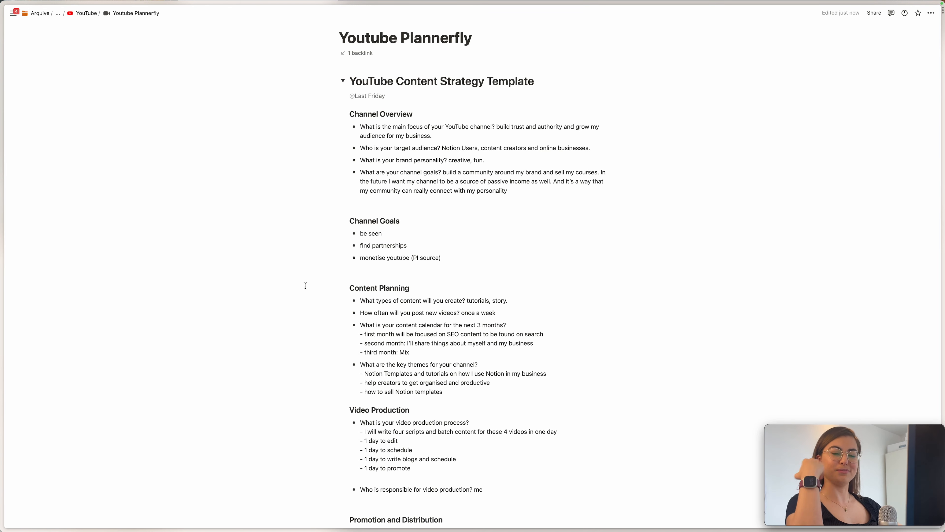
{"action": "scroll", "coordinate": [305, 286], "scroll_direction": "down", "scroll_amount": 10}
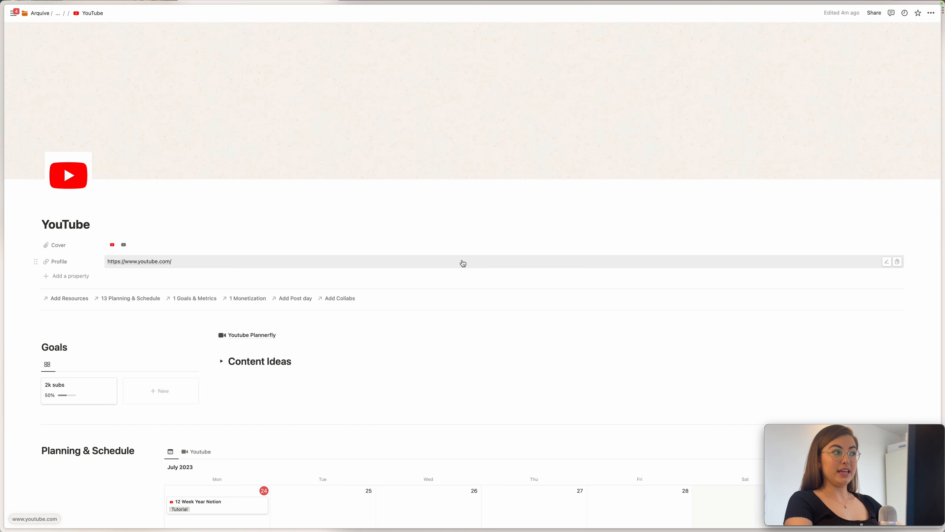
{"action": "scroll", "coordinate": [566, 362], "scroll_direction": "down", "scroll_amount": 8}
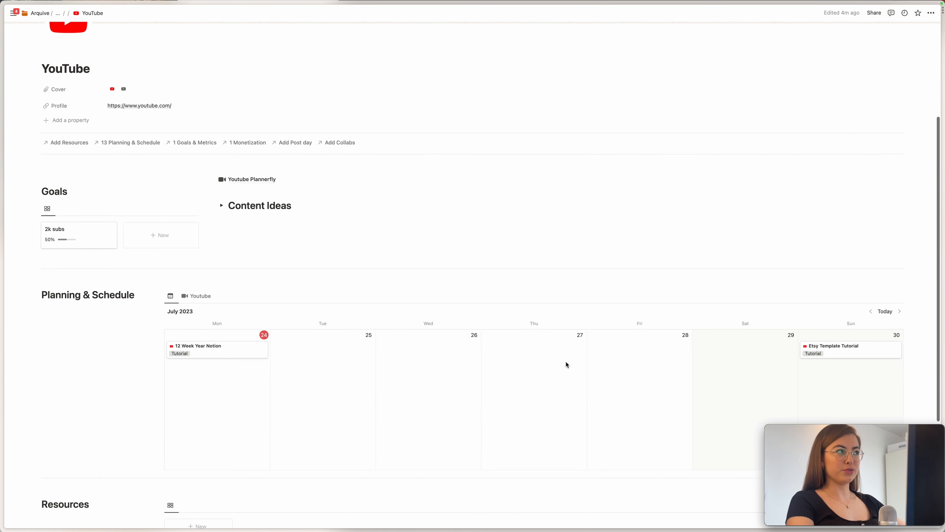
{"action": "scroll", "coordinate": [566, 361], "scroll_direction": "up", "scroll_amount": 8}
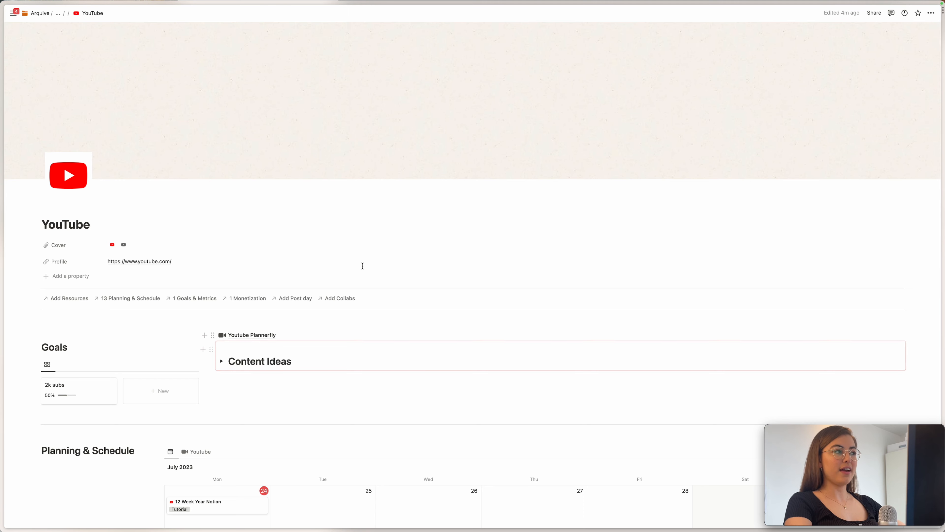
{"action": "scroll", "coordinate": [352, 267], "scroll_direction": "down", "scroll_amount": 3}
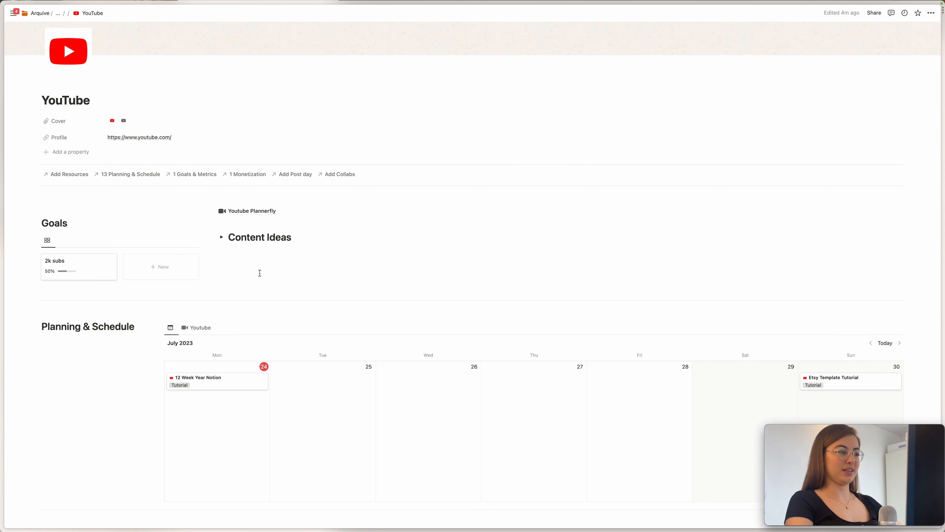
{"action": "scroll", "coordinate": [260, 273], "scroll_direction": "down", "scroll_amount": 4}
{"action": "scroll", "coordinate": [260, 273], "scroll_direction": "up", "scroll_amount": 8}
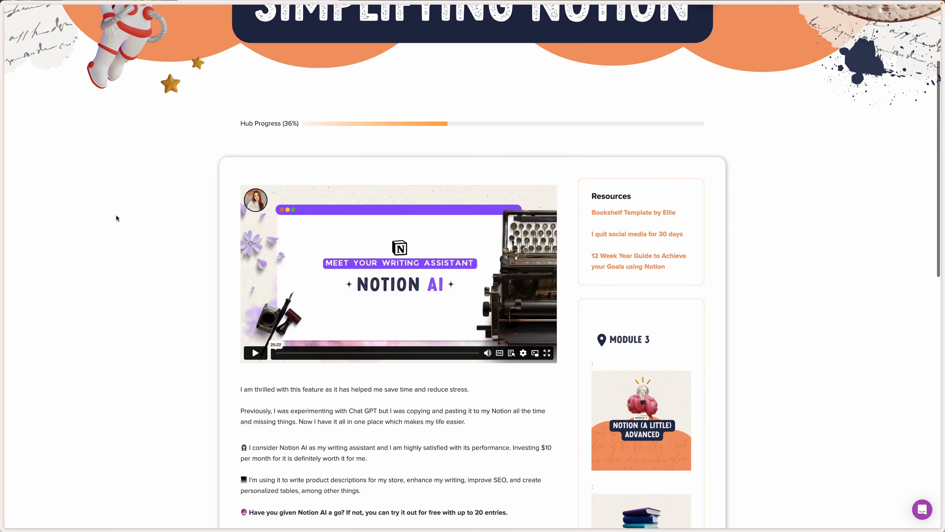
In the Notion AI lesson on the Simplifying Notion course site, open the Notion AI Prompts template
{"action": "scroll", "coordinate": [116, 215], "scroll_direction": "up", "scroll_amount": 4}
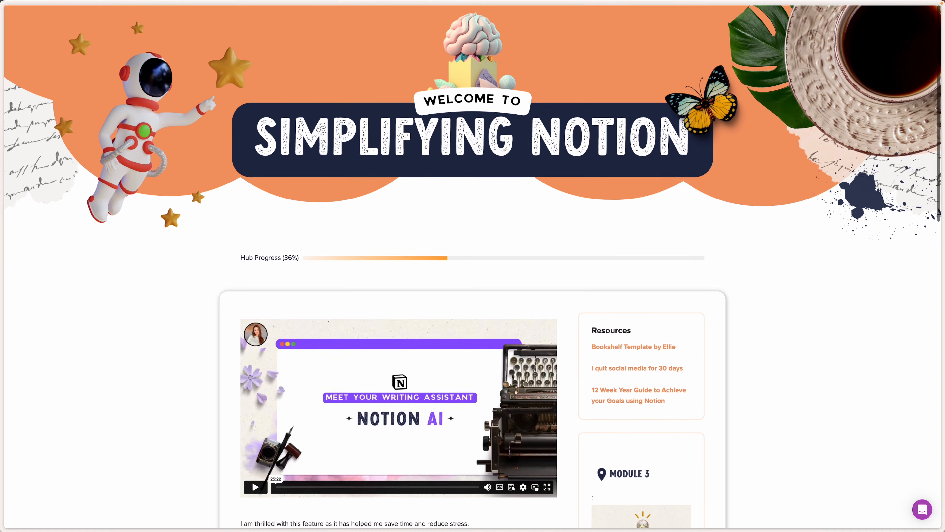
{"action": "scroll", "coordinate": [116, 215], "scroll_direction": "down", "scroll_amount": 7}
{"action": "scroll", "coordinate": [294, 311], "scroll_direction": "down", "scroll_amount": 4}
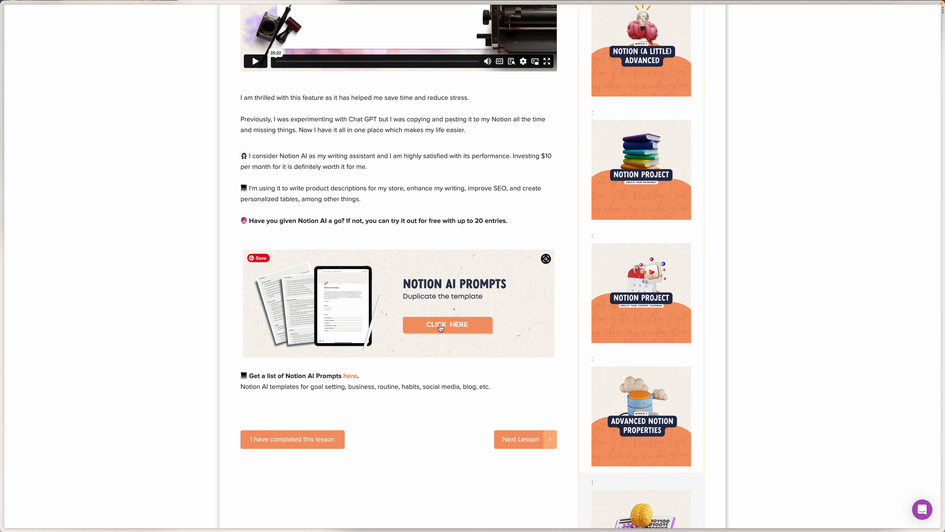
{"action": "left_click", "coordinate": [432, 326]}
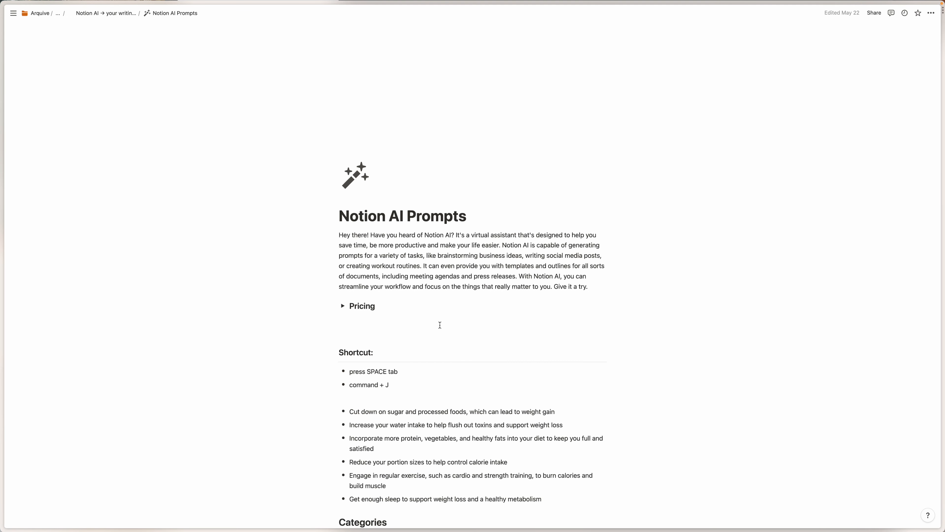
Expand the Goal Setting category under Categories to examine its prompts, and collapse it again
{"action": "scroll", "coordinate": [440, 325], "scroll_direction": "down", "scroll_amount": 6}
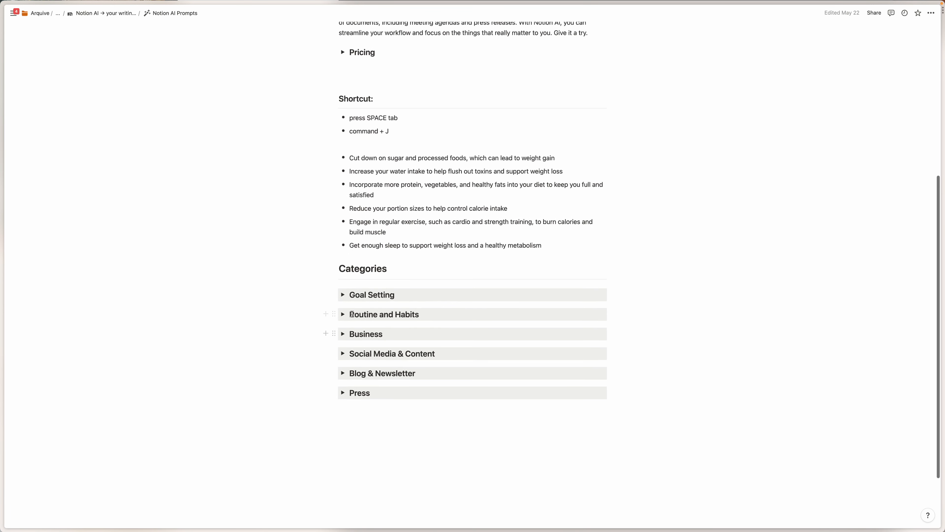
{"action": "left_click", "coordinate": [342, 296]}
{"action": "scroll", "coordinate": [352, 314], "scroll_direction": "down", "scroll_amount": 2}
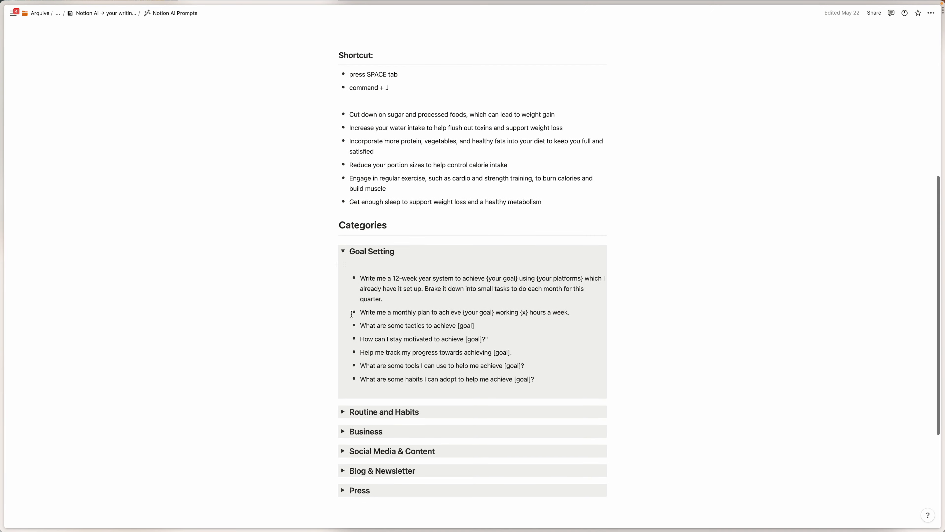
{"action": "left_click", "coordinate": [342, 251]}
{"action": "scroll", "coordinate": [344, 257], "scroll_direction": "up", "scroll_amount": 8}
{"action": "mouse_move", "coordinate": [14, 13]}
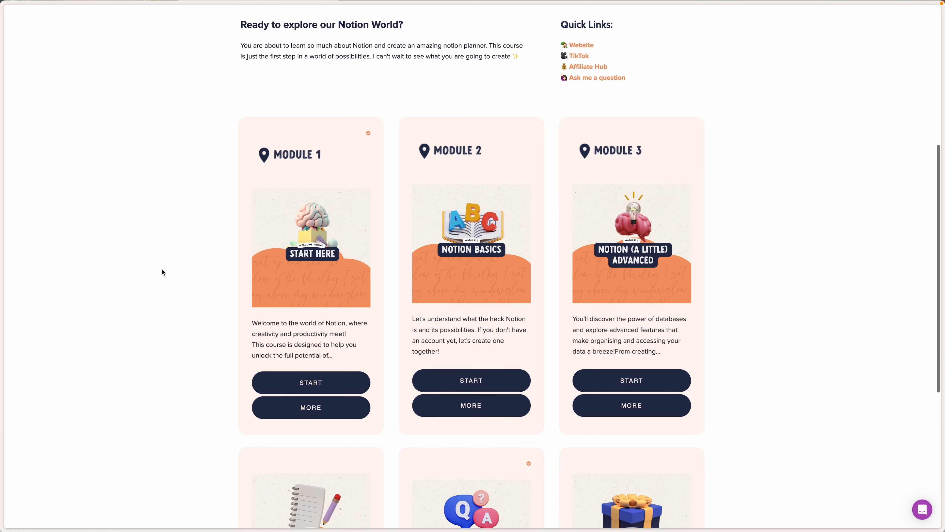
From the Simplifying Notion course overview, start Module 2 (Notion Basics) and look through its Notion Buttons lesson
{"action": "scroll", "coordinate": [162, 270], "scroll_direction": "down", "scroll_amount": 5}
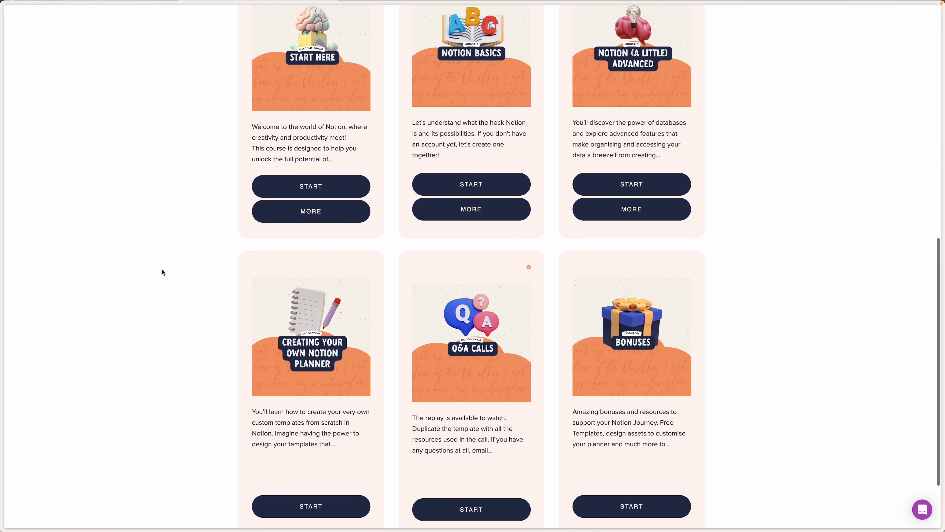
{"action": "scroll", "coordinate": [163, 276], "scroll_direction": "up", "scroll_amount": 2}
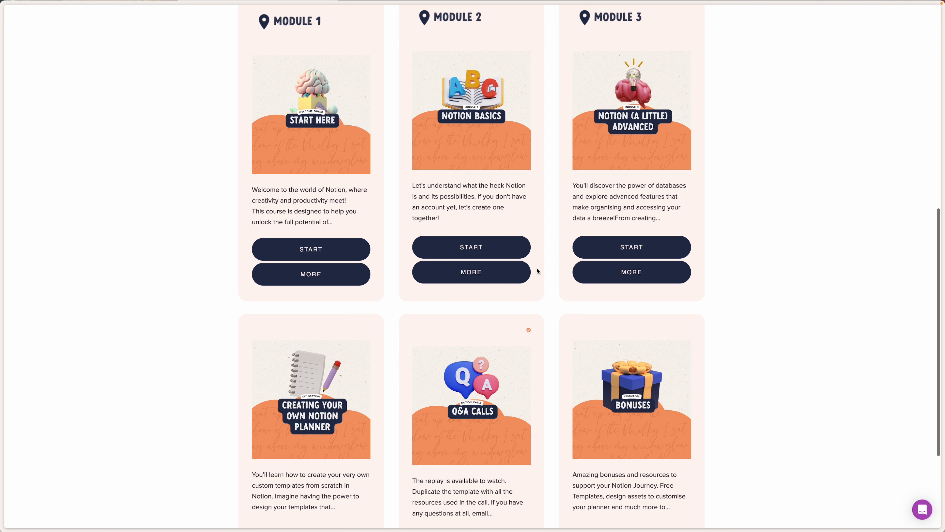
{"action": "left_click", "coordinate": [477, 248]}
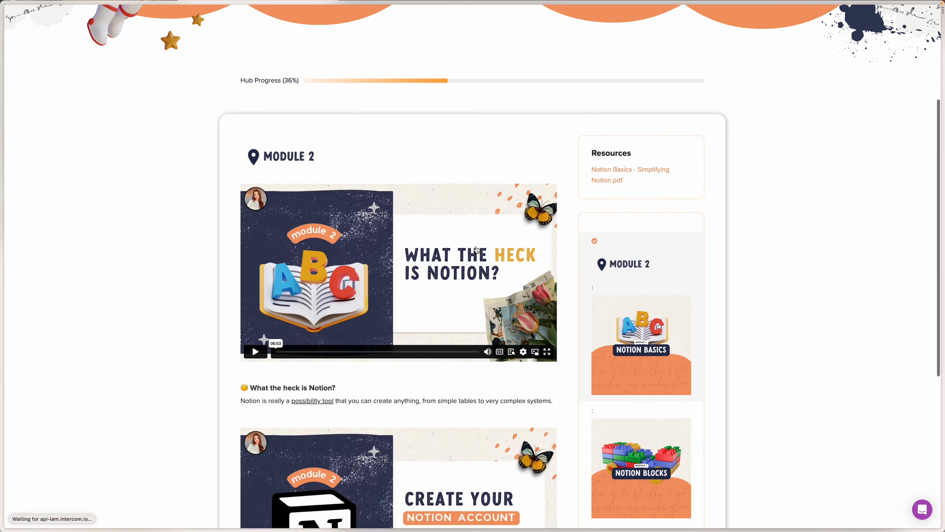
{"action": "scroll", "coordinate": [478, 248], "scroll_direction": "down", "scroll_amount": 8}
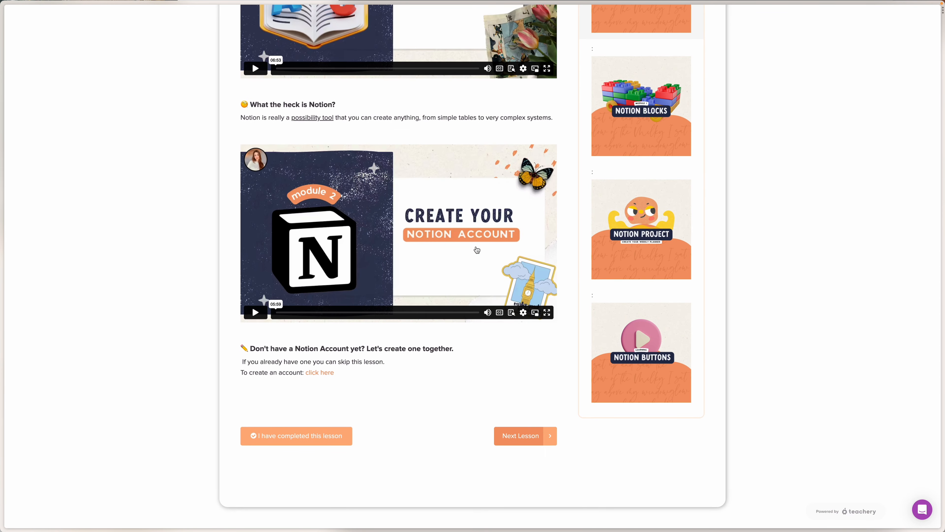
{"action": "left_click", "coordinate": [632, 349]}
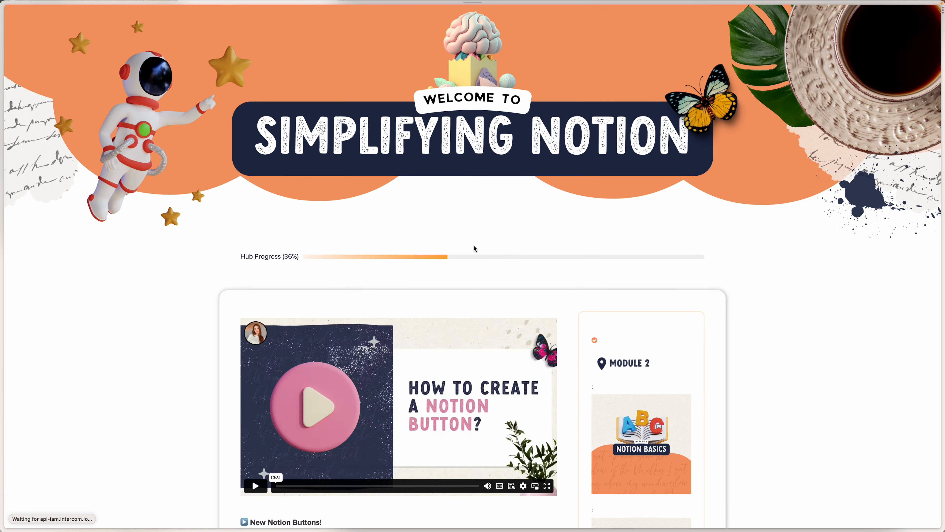
{"action": "scroll", "coordinate": [474, 249], "scroll_direction": "down", "scroll_amount": 10}
{"action": "scroll", "coordinate": [477, 247], "scroll_direction": "up", "scroll_amount": 10}
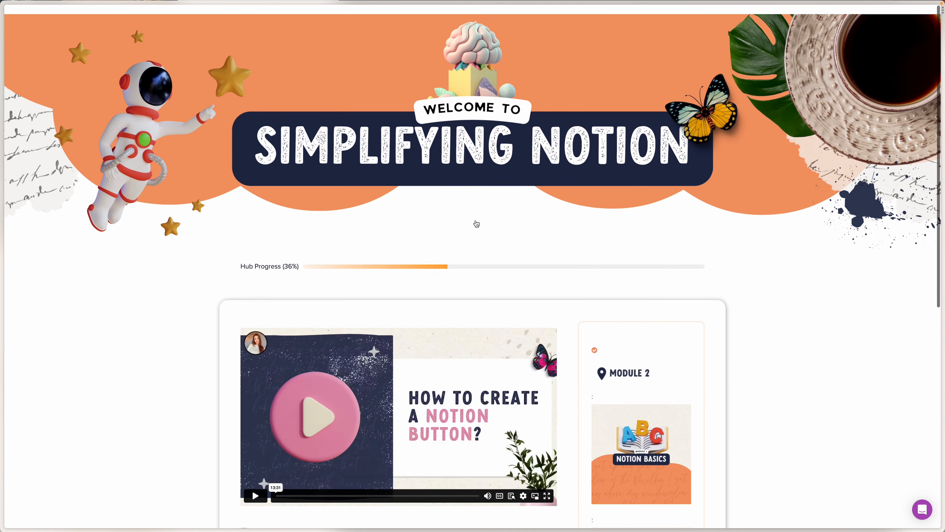
Return to the course overview, start Module 3 (Notion (A Little) Advanced) and open its Notion AI lesson
{"action": "left_click", "coordinate": [477, 223]}
{"action": "scroll", "coordinate": [468, 175], "scroll_direction": "down", "scroll_amount": 6}
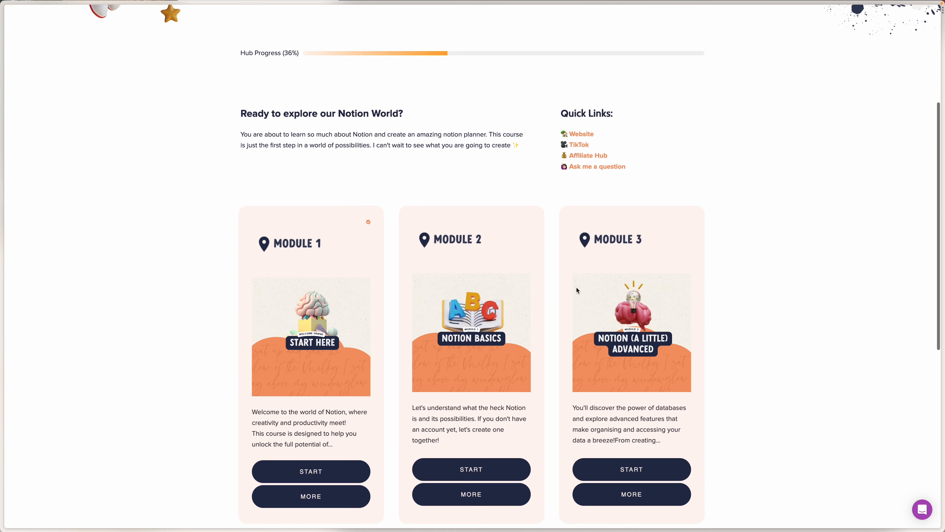
{"action": "left_click", "coordinate": [592, 469]}
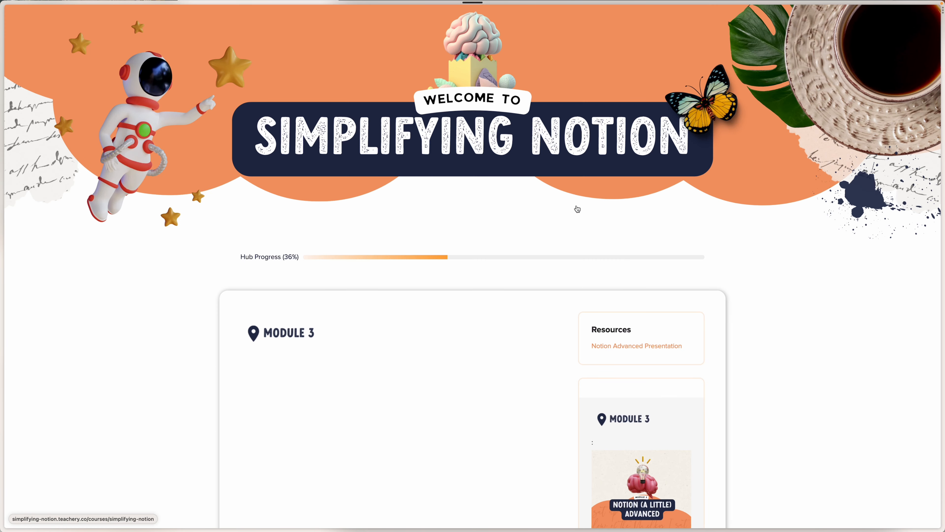
{"action": "scroll", "coordinate": [577, 209], "scroll_direction": "down", "scroll_amount": 10}
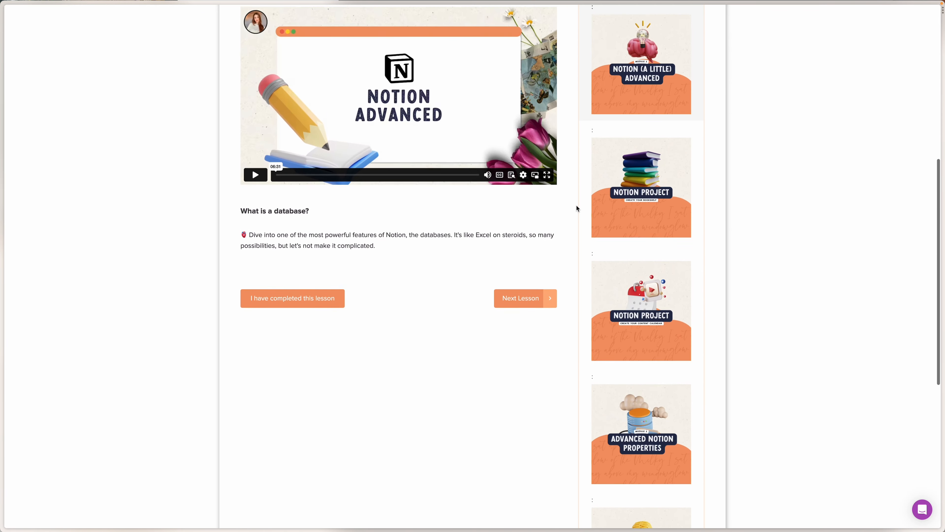
{"action": "scroll", "coordinate": [670, 298], "scroll_direction": "down", "scroll_amount": 4}
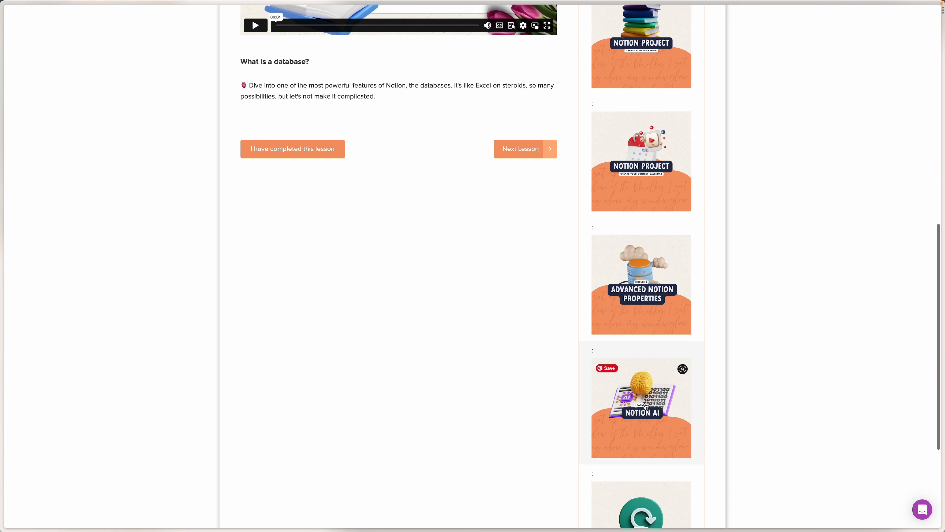
{"action": "left_click", "coordinate": [646, 407]}
{"action": "scroll", "coordinate": [166, 213], "scroll_direction": "down", "scroll_amount": 5}
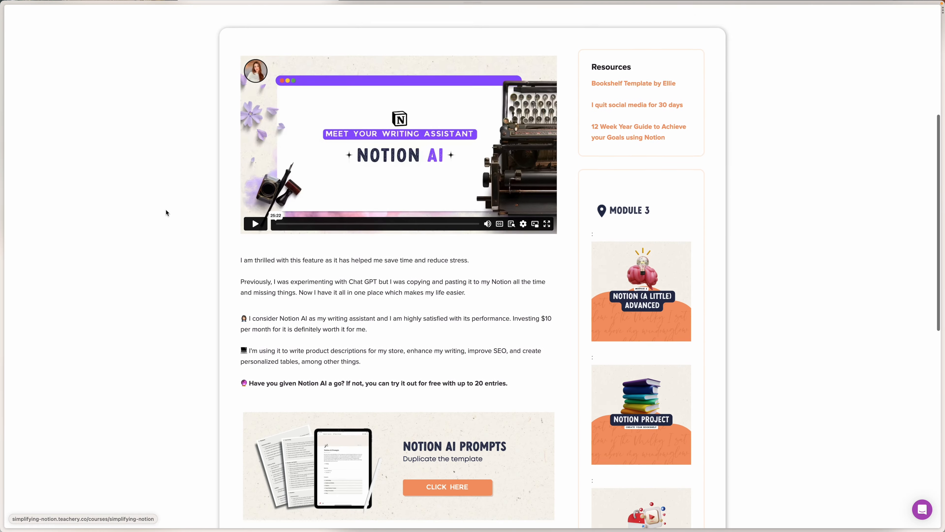
{"action": "scroll", "coordinate": [166, 211], "scroll_direction": "down", "scroll_amount": 2}
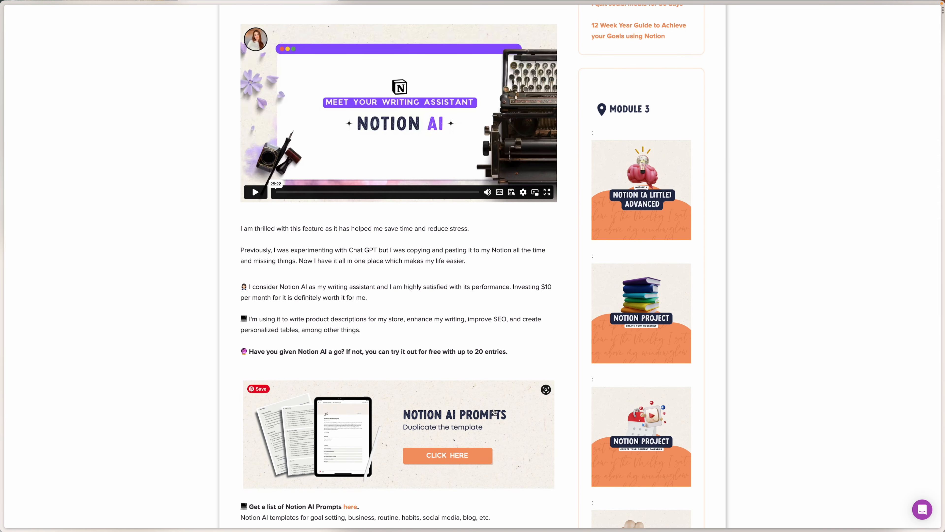